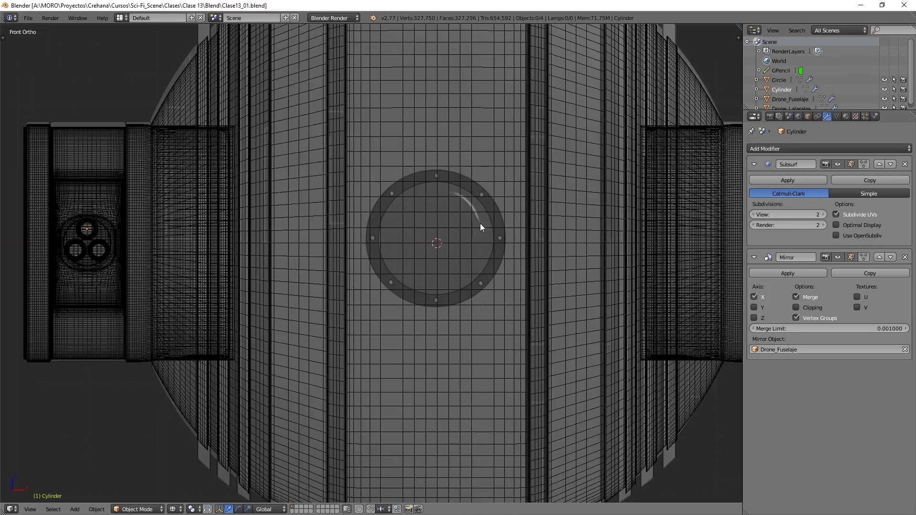
Switch to an empty layer and add a UV sphere at the origin
{"action": "scroll", "coordinate": [417, 257], "scroll_direction": "down", "scroll_amount": 3}
{"action": "key", "text": "z"}
{"action": "scroll", "coordinate": [438, 219], "scroll_direction": "down", "scroll_amount": 2}
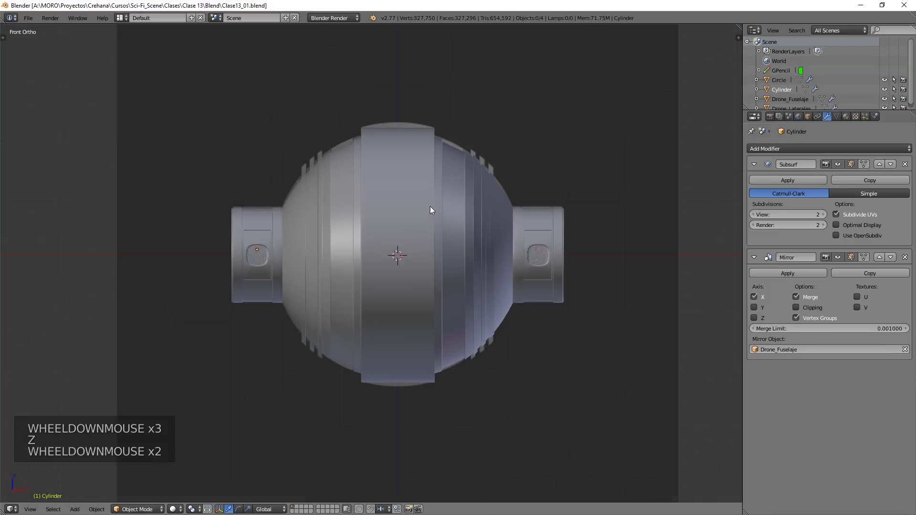
{"action": "middle_click_drag", "start_coordinate": [431, 207], "coordinate": [408, 259]}
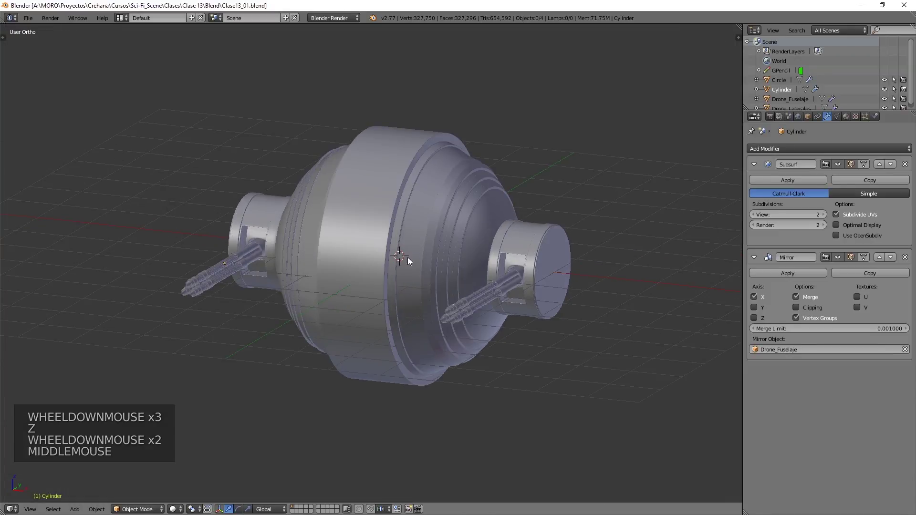
{"action": "left_click", "coordinate": [299, 510]}
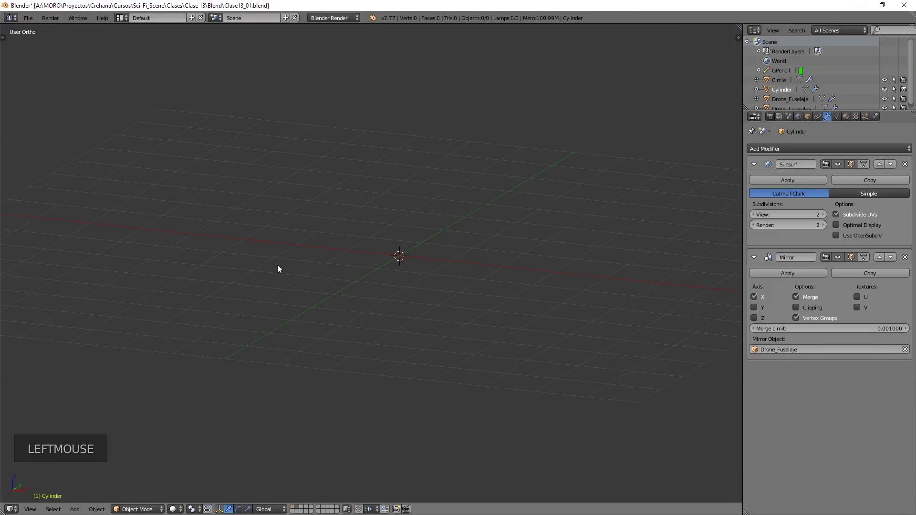
{"action": "middle_click_drag", "start_coordinate": [411, 230], "coordinate": [412, 254], "text": "shift"}
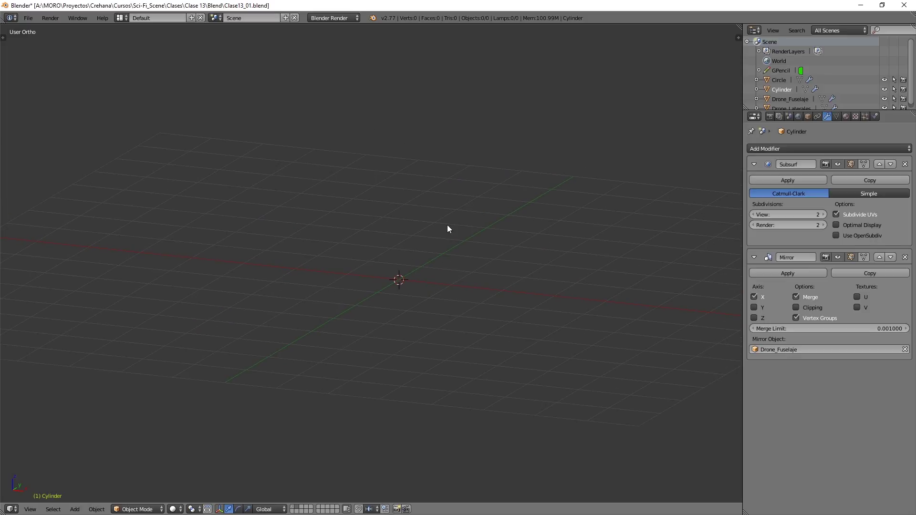
{"action": "key", "text": "shift+a"}
{"action": "mouse_move", "coordinate": [485, 259]}
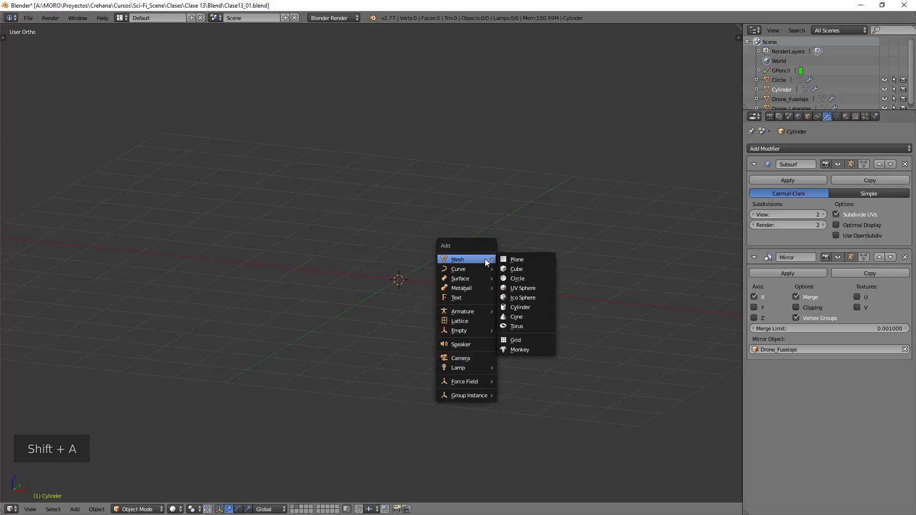
{"action": "left_click", "coordinate": [531, 289]}
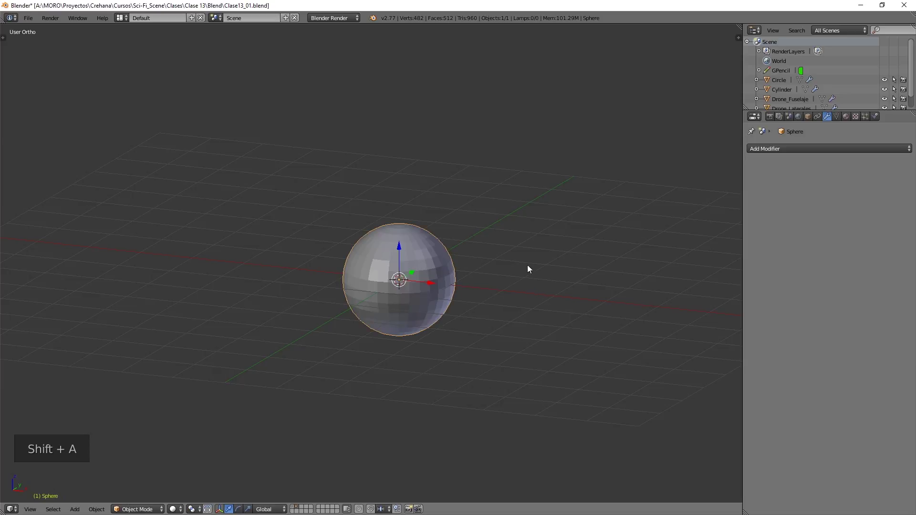
Remove the Arma_Blueprint.png background image from the right view
{"action": "key", "text": "KP_3"}
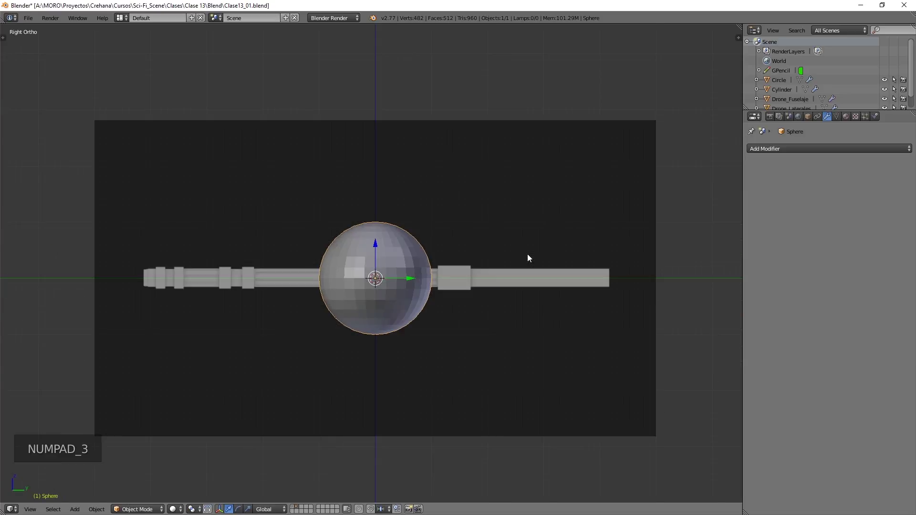
{"action": "key", "text": "n"}
{"action": "key", "text": "n"}
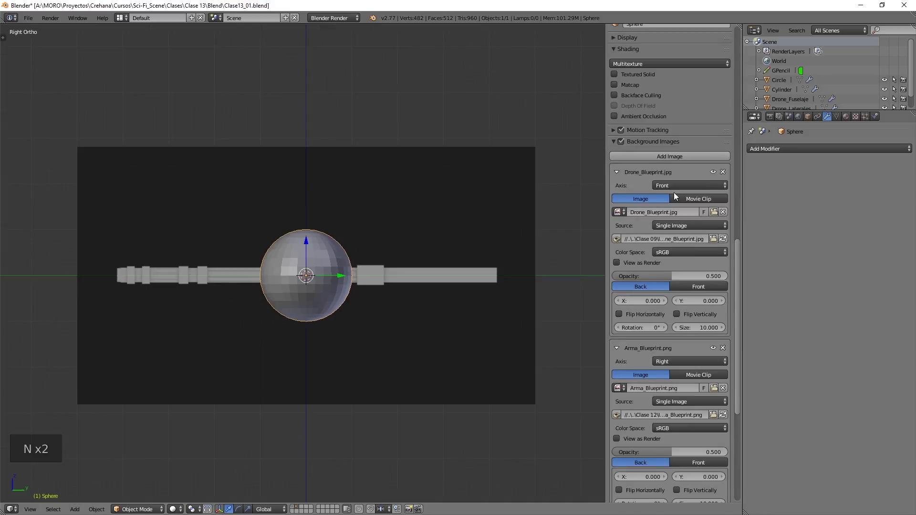
{"action": "left_click", "coordinate": [723, 348]}
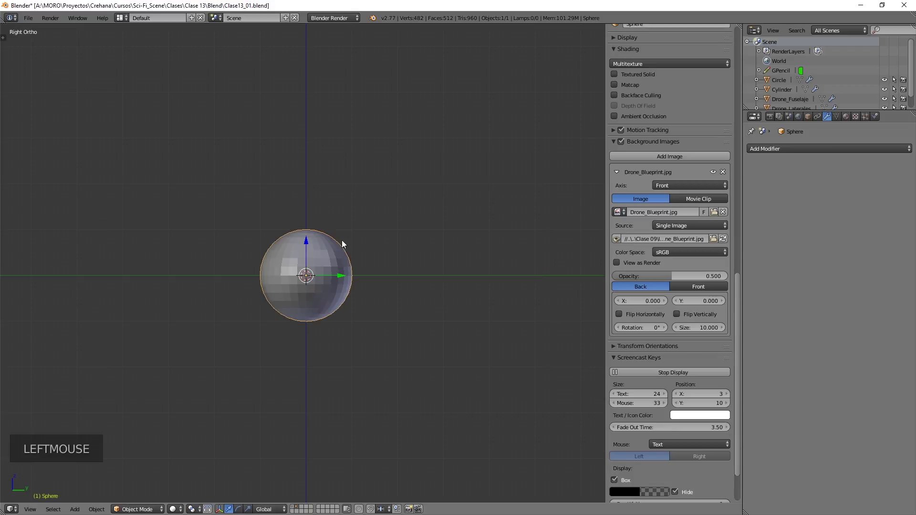
{"action": "key", "text": "n"}
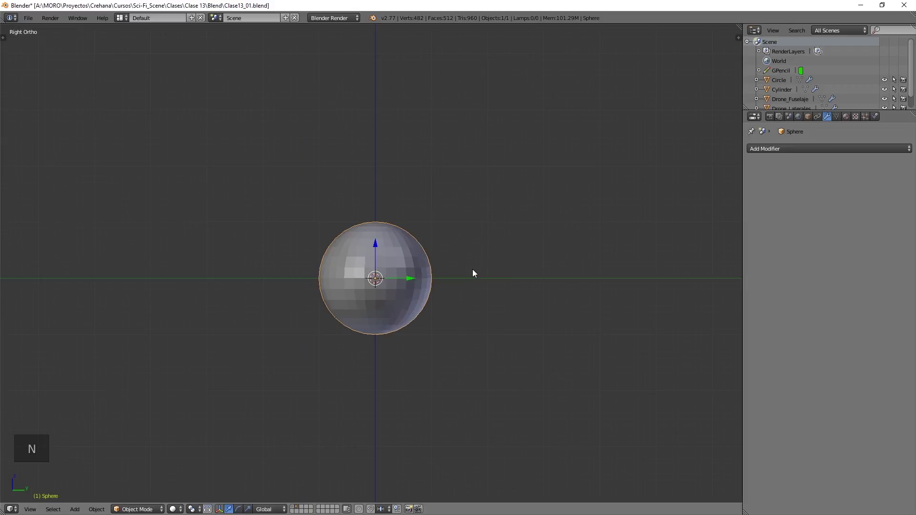
Rotate the sphere's entire mesh in edit mode so its poles lie along the Y axis
{"action": "scroll", "coordinate": [406, 282], "scroll_direction": "up", "scroll_amount": 2}
{"action": "middle_click_drag", "start_coordinate": [411, 288], "coordinate": [469, 231], "text": "shift"}
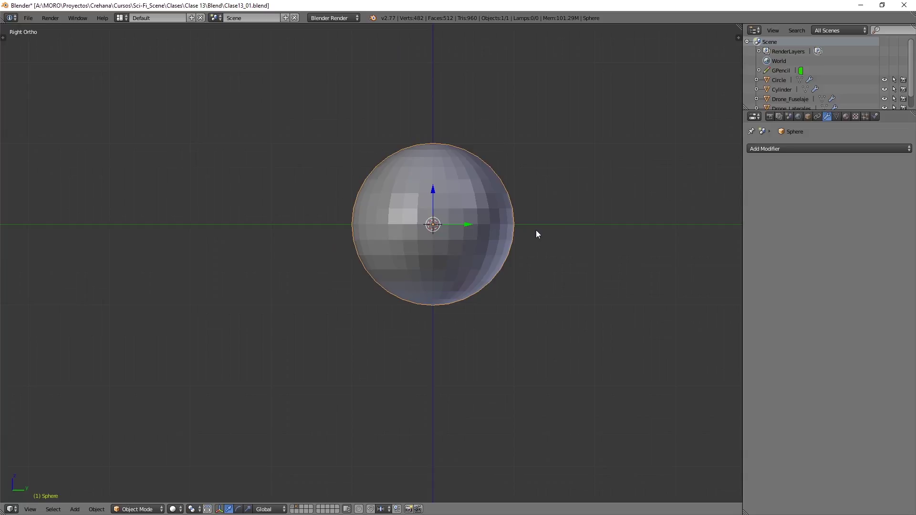
{"action": "key", "text": "Tab"}
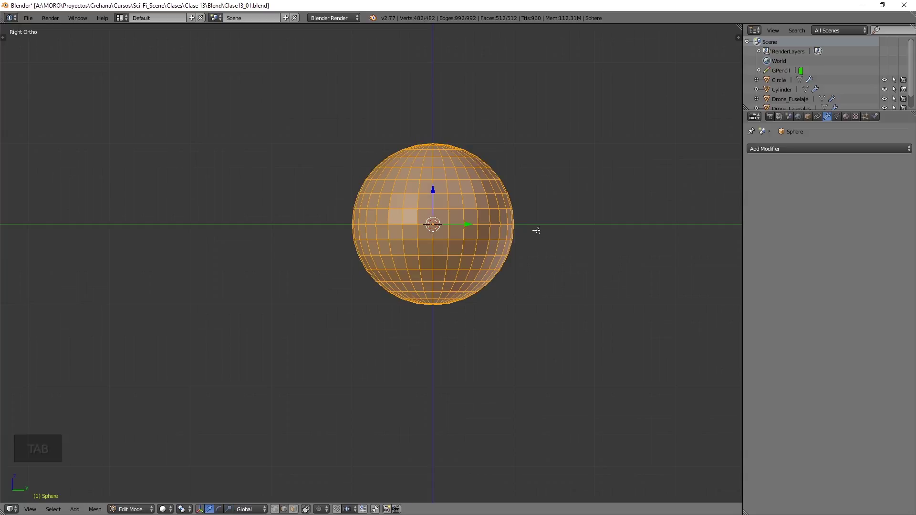
{"action": "key", "text": "r"}
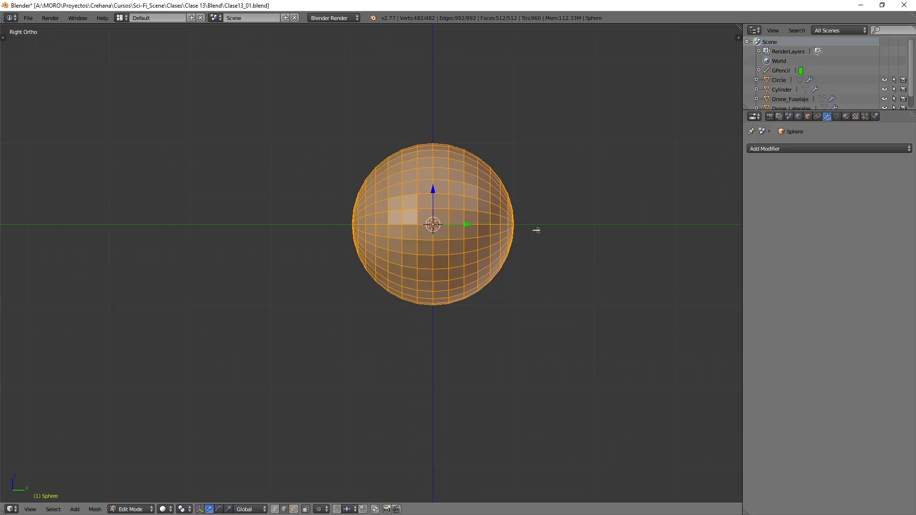
Delete the vertices of the sphere's rear half on the positive Y side, leaving the front hemisphere
{"action": "key", "text": "z"}
{"action": "key", "text": "a"}
{"action": "key", "text": "b"}
{"action": "left_click_drag", "start_coordinate": [573, 338], "coordinate": [444, 102]}
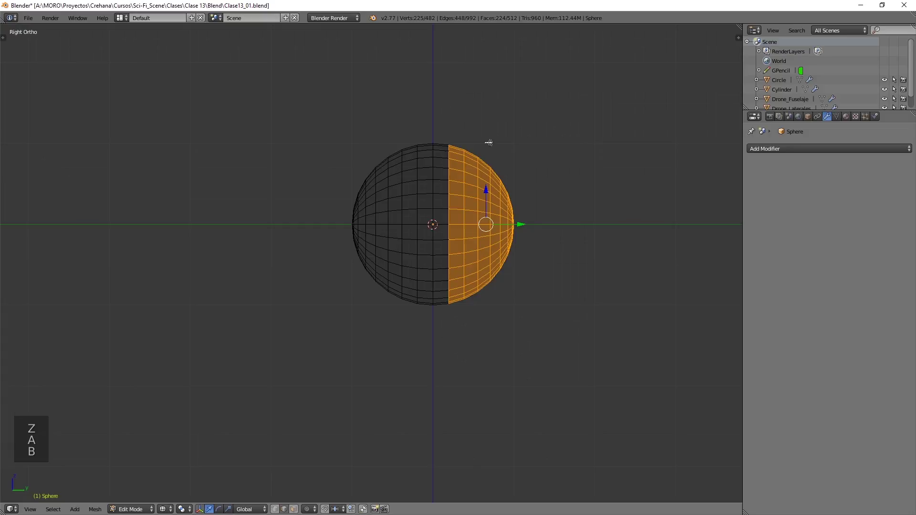
{"action": "key", "text": "x"}
{"action": "left_click", "coordinate": [513, 148]}
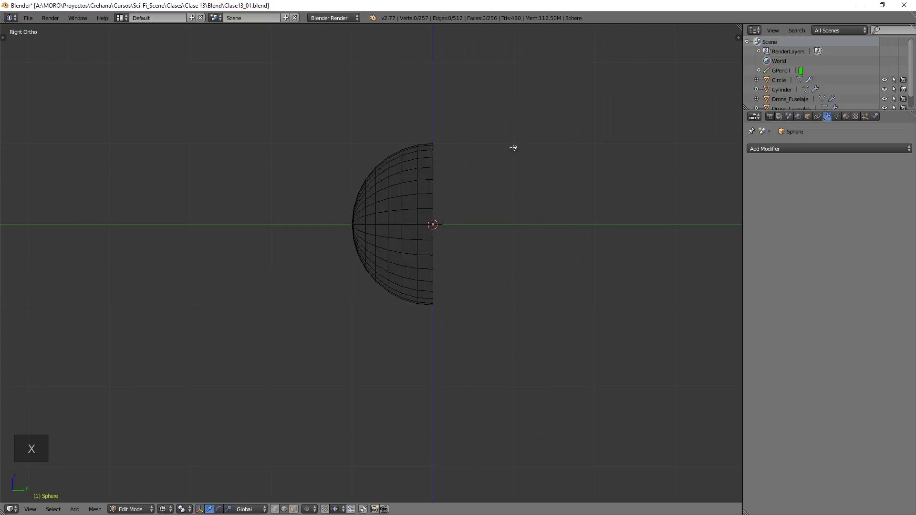
Flatten the whole hemisphere by scaling it along Y to about 0.4
{"action": "scroll", "coordinate": [388, 191], "scroll_direction": "up", "scroll_amount": 4}
{"action": "middle_click_drag", "start_coordinate": [420, 192], "coordinate": [467, 319], "text": "shift"}
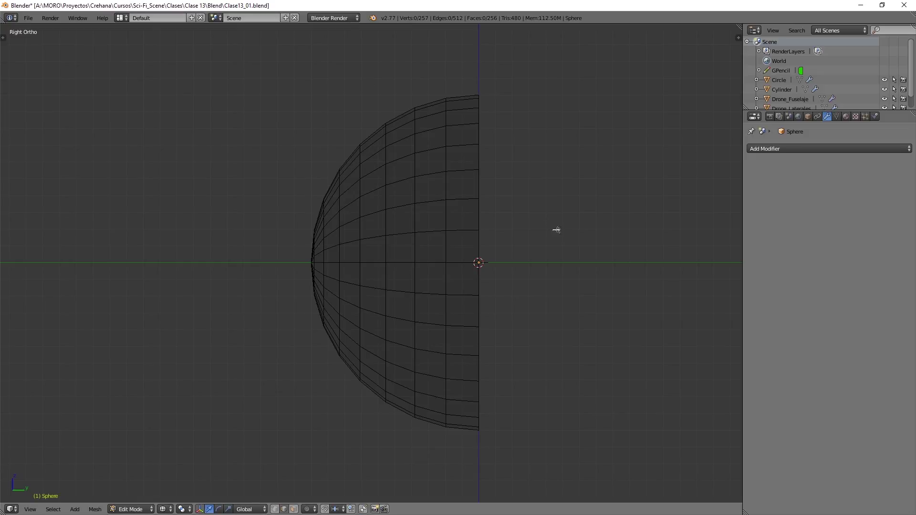
{"action": "key", "text": "a"}
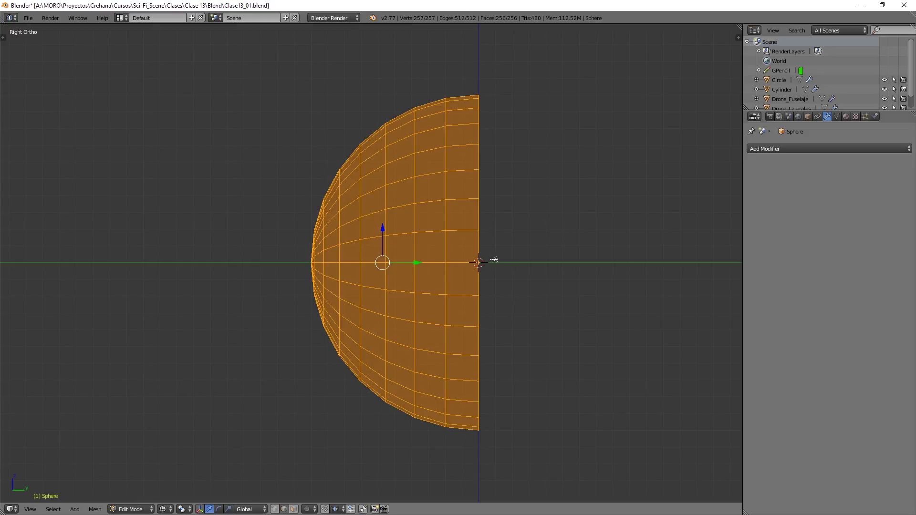
{"action": "key", "text": "s"}
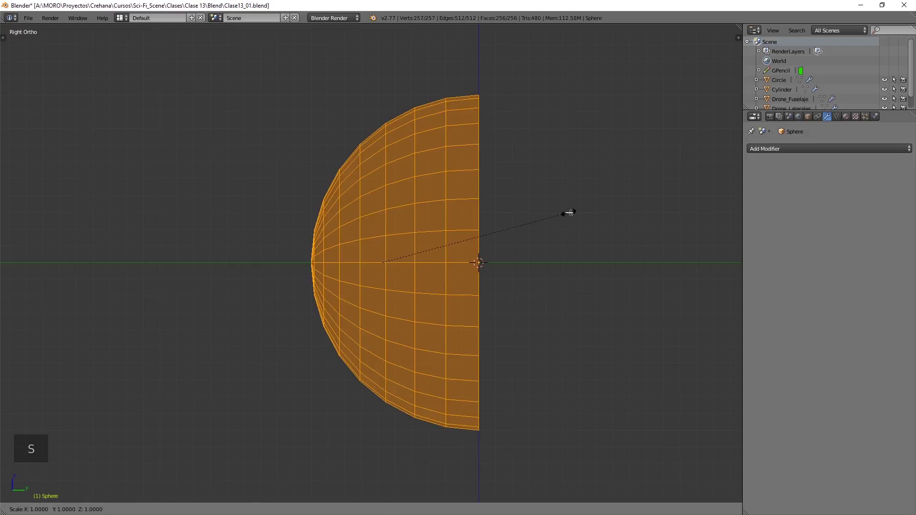
{"action": "key", "text": "y"}
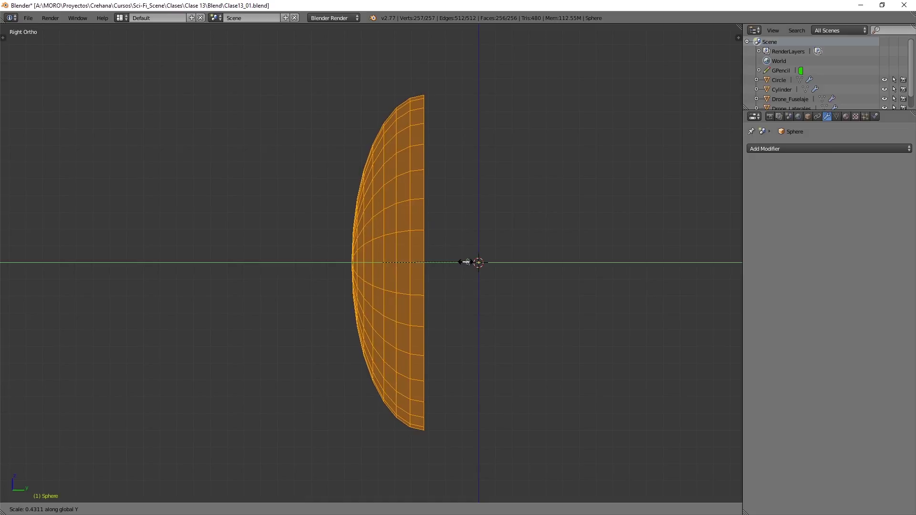
{"action": "left_click", "coordinate": [459, 265]}
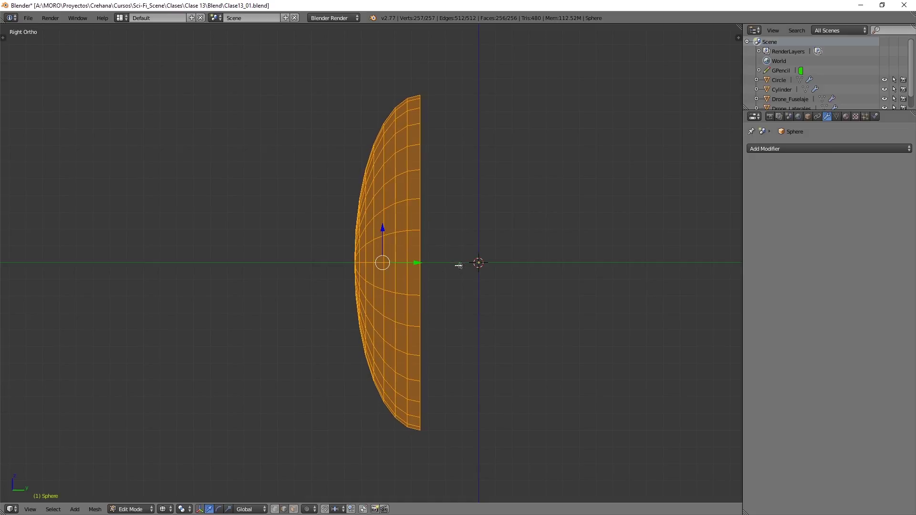
Move the flattened dome along Y so it surrounds its origin point
{"action": "left_click_drag", "start_coordinate": [418, 263], "coordinate": [482, 263]}
{"action": "scroll", "coordinate": [661, 252], "scroll_direction": "up", "scroll_amount": 6}
{"action": "middle_click_drag", "start_coordinate": [688, 272], "coordinate": [491, 264], "text": "shift"}
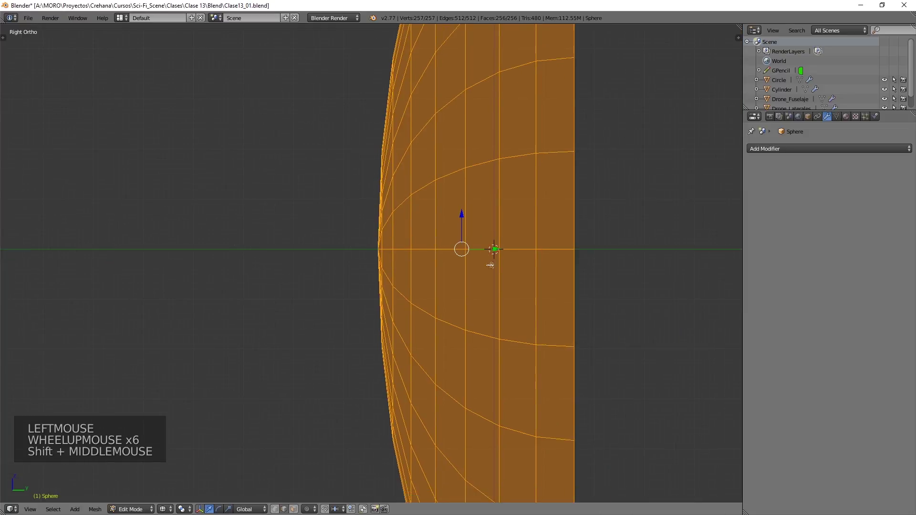
{"action": "scroll", "coordinate": [594, 244], "scroll_direction": "up", "scroll_amount": 4}
{"action": "middle_click_drag", "start_coordinate": [595, 244], "coordinate": [443, 246], "text": "shift"}
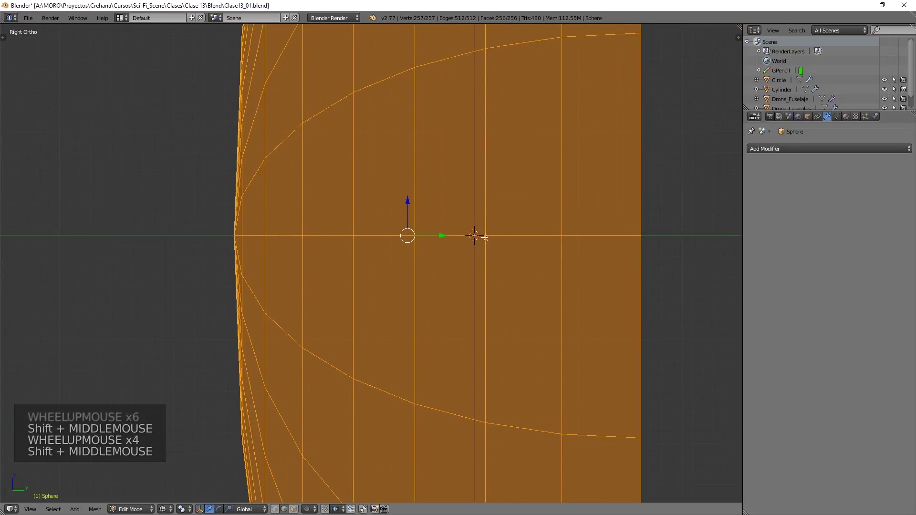
{"action": "scroll", "coordinate": [468, 231], "scroll_direction": "down", "scroll_amount": 9}
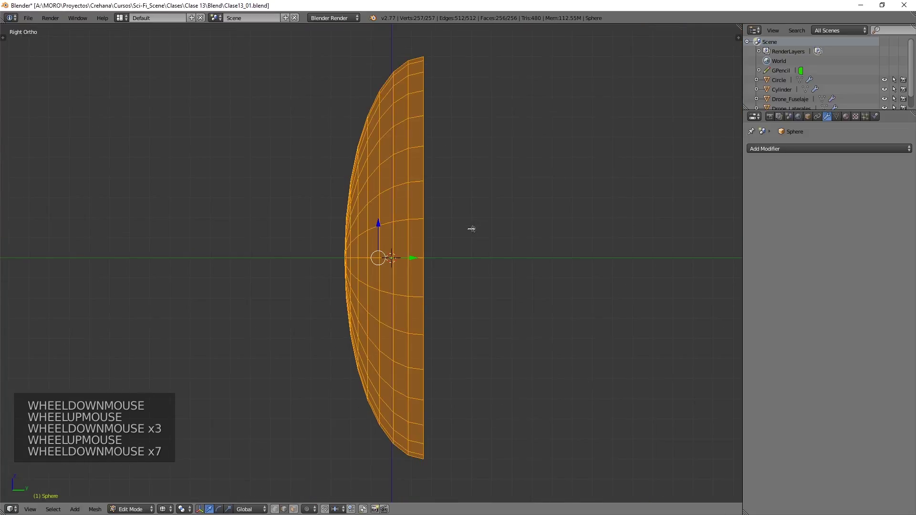
{"action": "middle_click_drag", "start_coordinate": [457, 230], "coordinate": [461, 240], "text": "shift"}
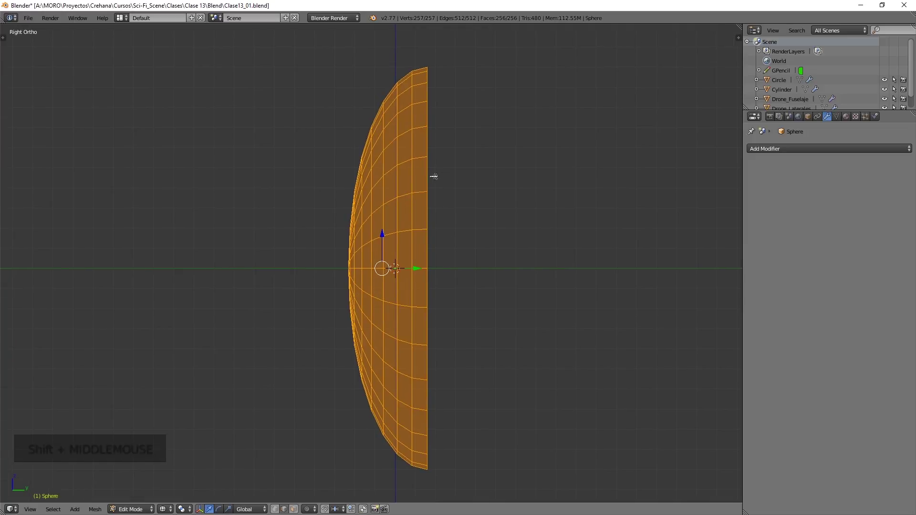
Add a loop cut to the dome and slide it close against the open rim
{"action": "key", "text": "ctrl+r"}
{"action": "left_click", "coordinate": [422, 67]}
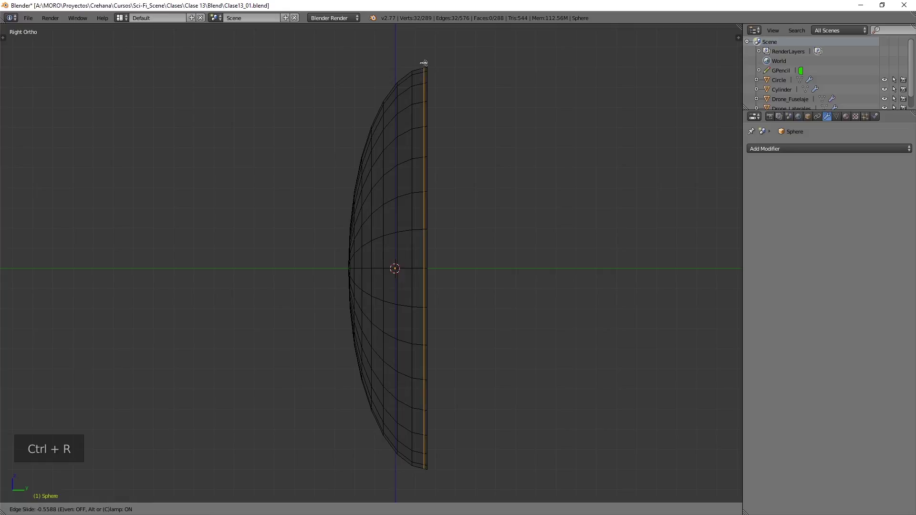
{"action": "left_click", "coordinate": [426, 62]}
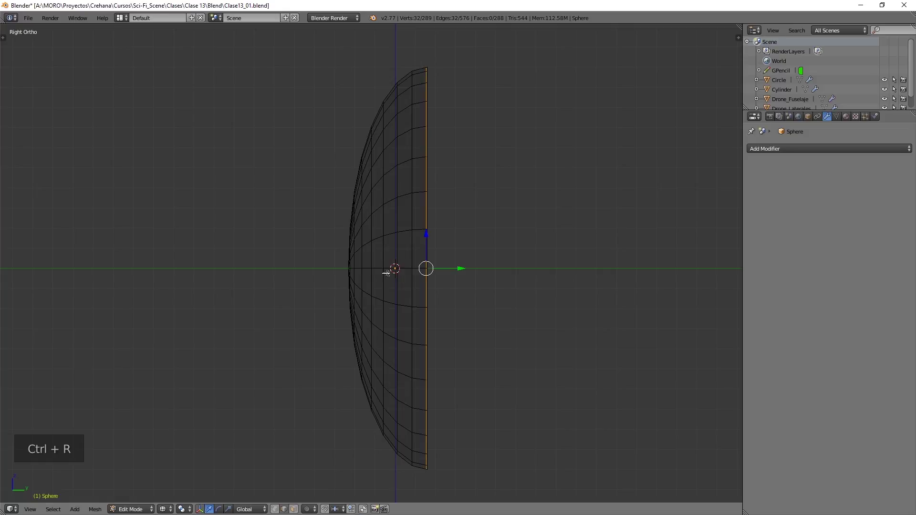
Scale the entire dome mesh down to about 0.39, close to the blueprint's inner lens circle in front view
{"action": "key", "text": "KP_1"}
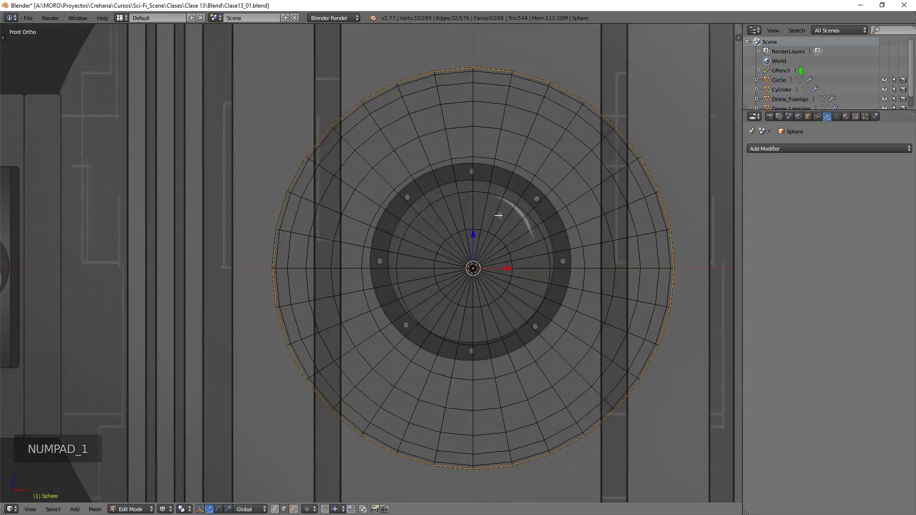
{"action": "key", "text": "a"}
{"action": "key", "text": "a"}
{"action": "key", "text": "a"}
{"action": "key", "text": "a"}
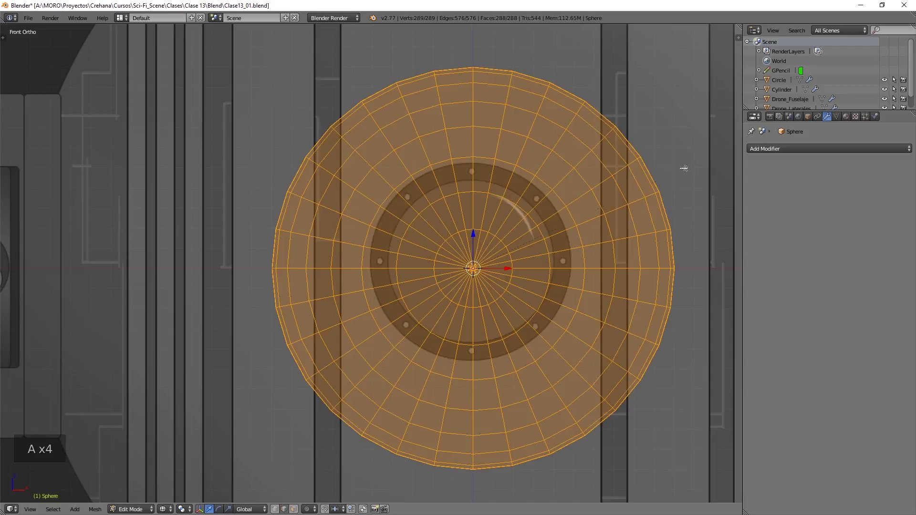
{"action": "key", "text": "s"}
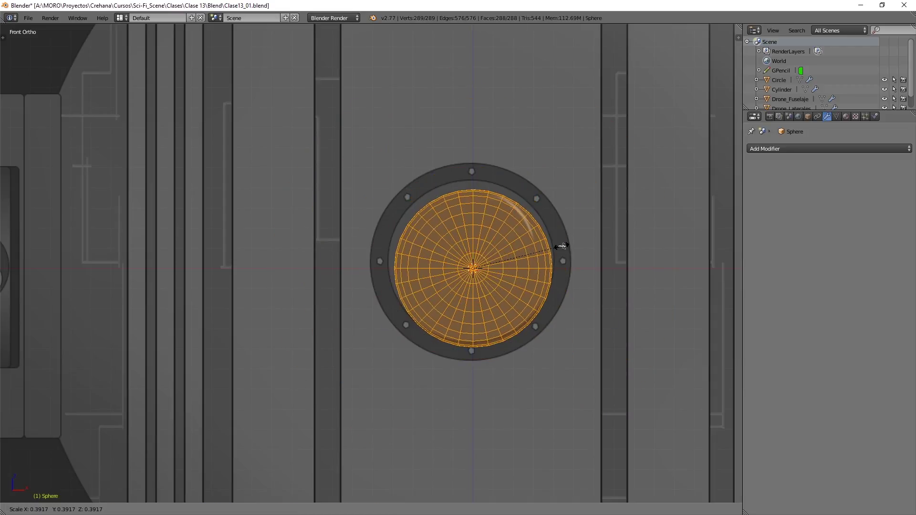
{"action": "left_click", "coordinate": [562, 247]}
Move and slightly enlarge the dome object so it is centred on and fills the blueprint's inner lens circle
{"action": "key", "text": "Tab"}
{"action": "scroll", "coordinate": [572, 255], "scroll_direction": "up", "scroll_amount": 4}
{"action": "middle_click_drag", "start_coordinate": [582, 251], "coordinate": [530, 248], "text": "shift"}
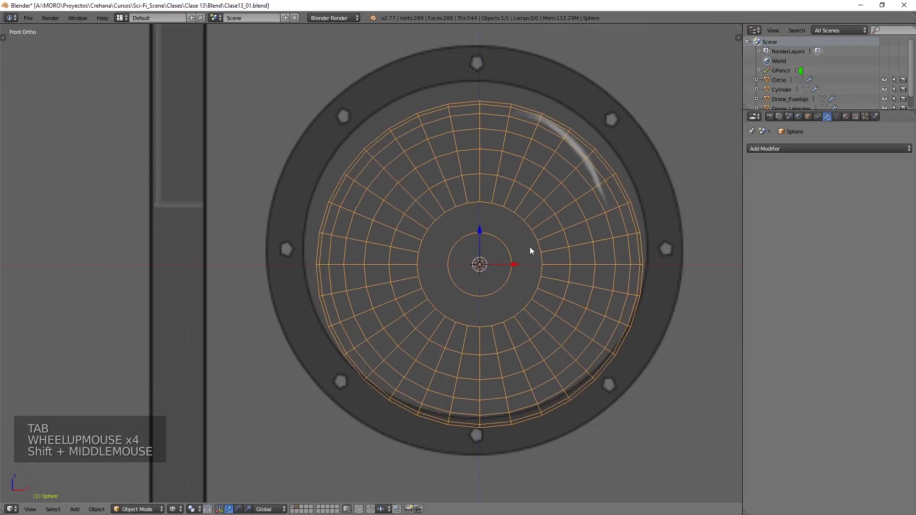
{"action": "key", "text": "g"}
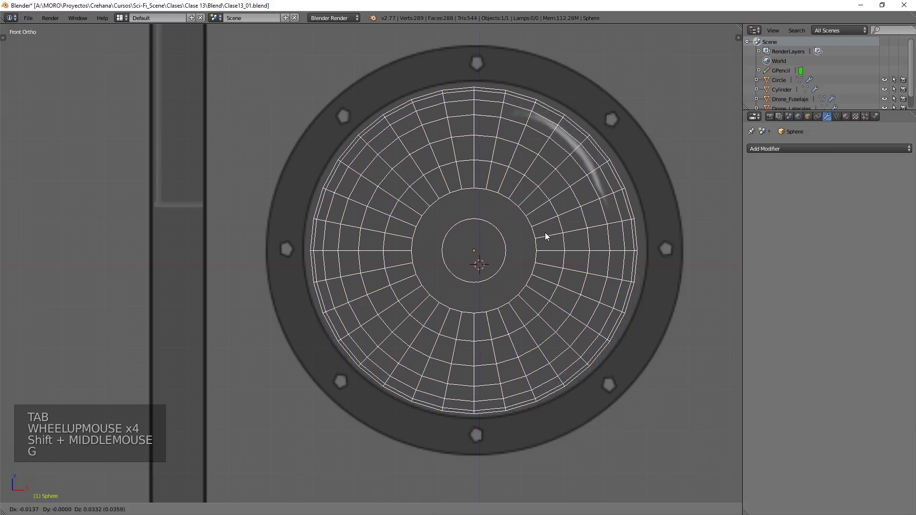
{"action": "left_click", "coordinate": [546, 231]}
{"action": "key", "text": "s"}
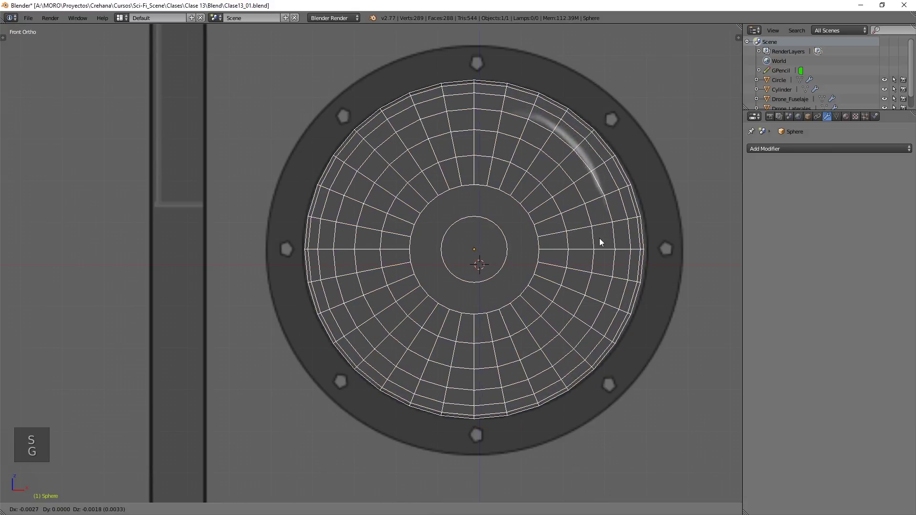
{"action": "left_click", "coordinate": [606, 234]}
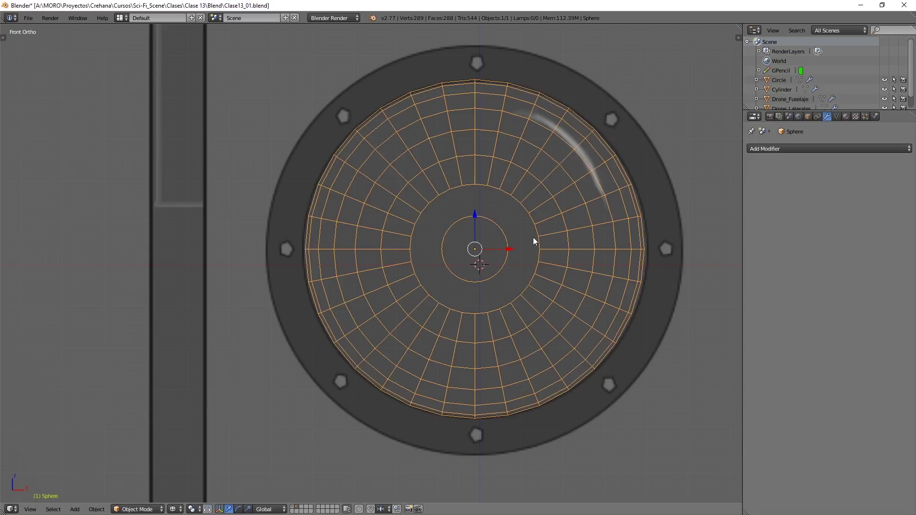
Select the dome's open rim edge loop and duplicate it in place, cancelling the move
{"action": "middle_click_drag", "start_coordinate": [536, 227], "coordinate": [481, 238]}
{"action": "key", "text": "Tab"}
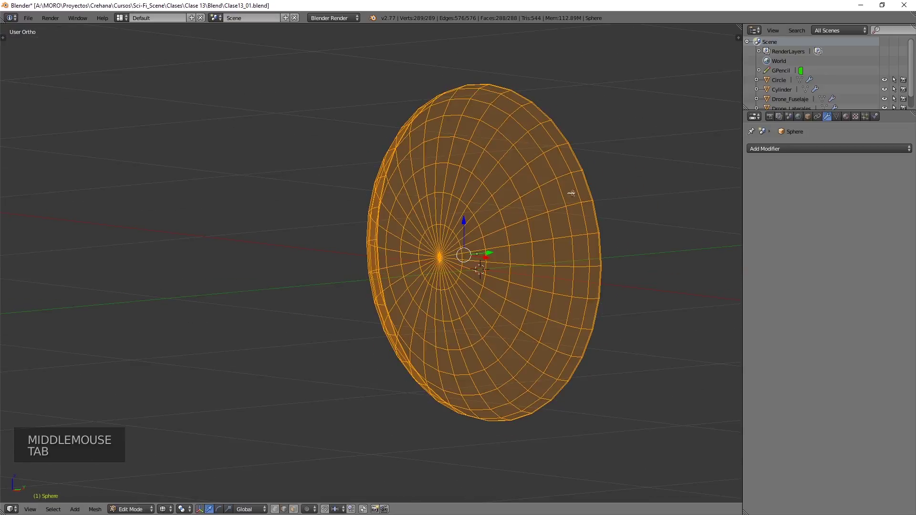
{"action": "middle_click_drag", "start_coordinate": [614, 155], "coordinate": [479, 191], "text": "shift"}
{"action": "scroll", "coordinate": [485, 184], "scroll_direction": "up", "scroll_amount": 2}
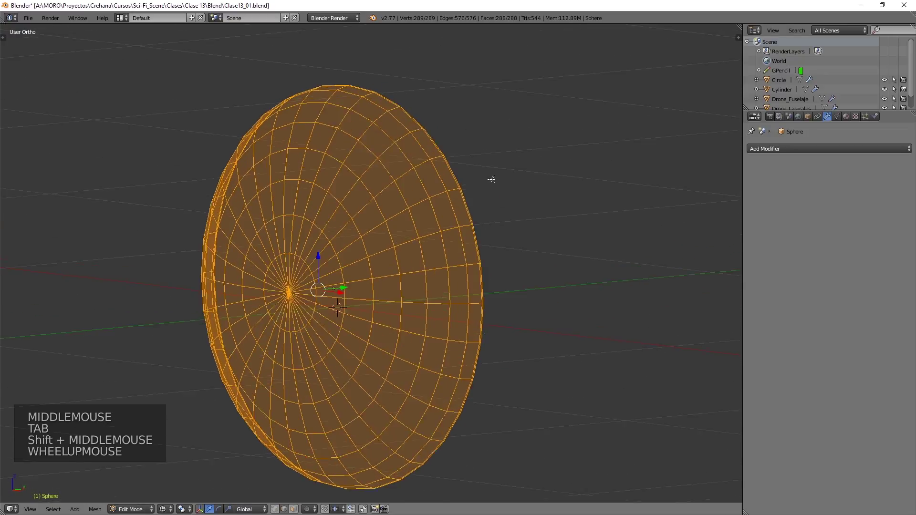
{"action": "right_click", "coordinate": [482, 161], "text": "alt"}
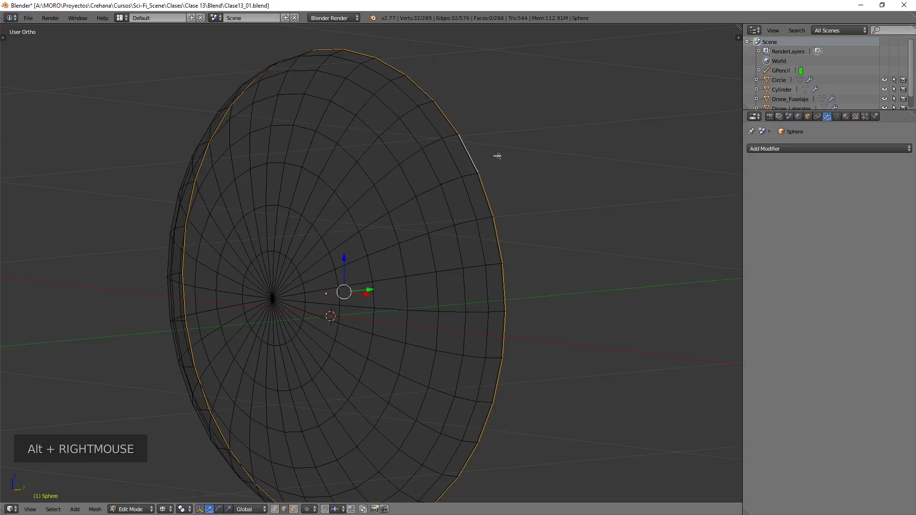
{"action": "scroll", "coordinate": [518, 157], "scroll_direction": "down", "scroll_amount": 2}
{"action": "middle_click_drag", "start_coordinate": [520, 157], "coordinate": [518, 190], "text": "shift"}
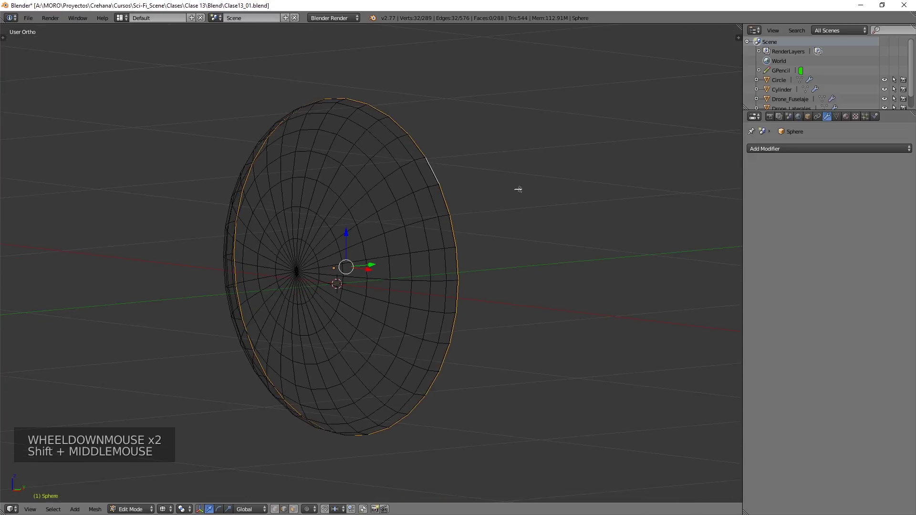
{"action": "key", "text": "shift+d"}
{"action": "key", "text": "shift+d"}
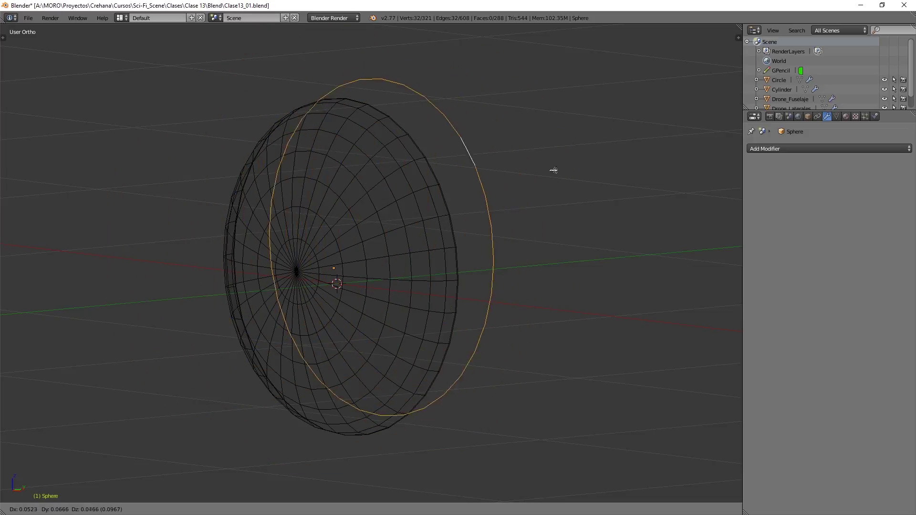
{"action": "right_click", "coordinate": [561, 165]}
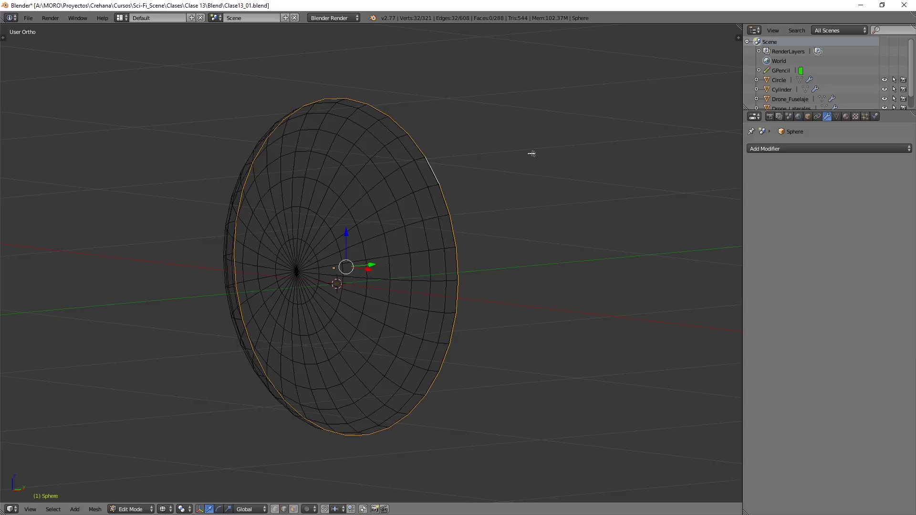
Extrude the duplicated loop outward by scaling into a flat ring that reaches the blueprint's outer lens circle in front view
{"action": "key", "text": "e"}
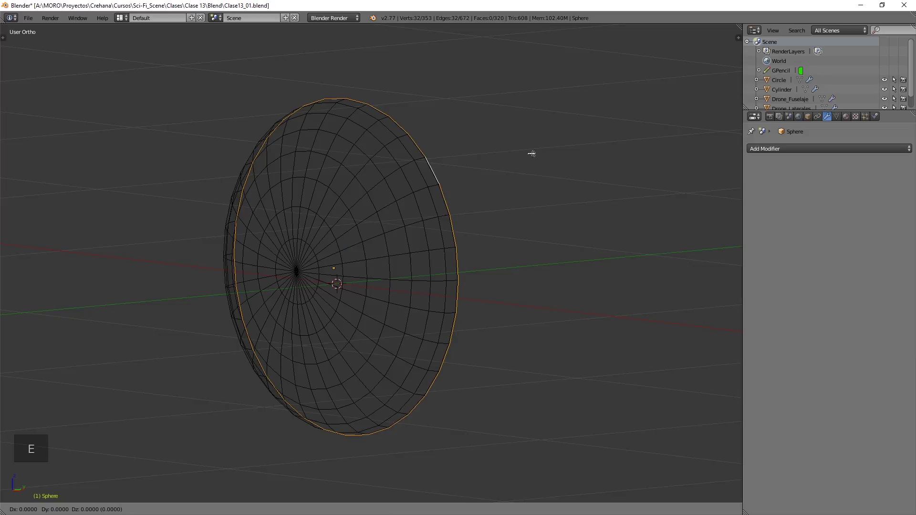
{"action": "key", "text": "s"}
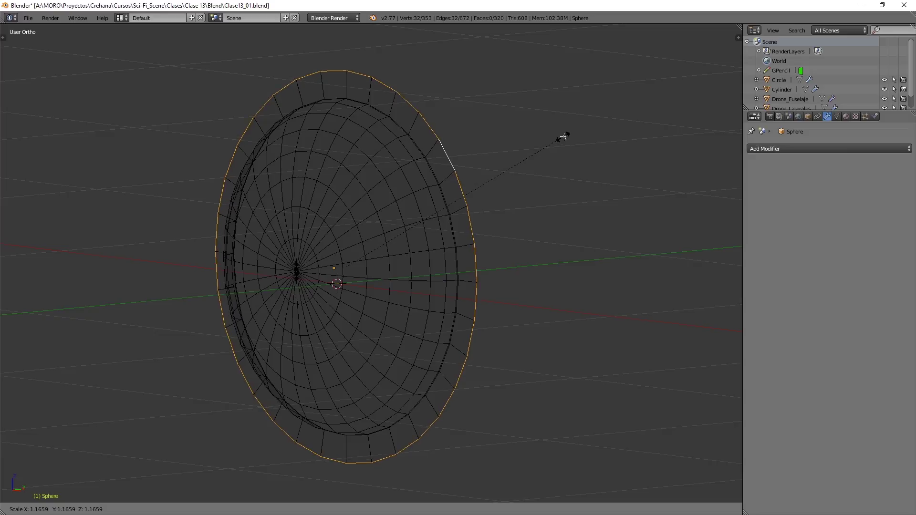
{"action": "left_click", "coordinate": [568, 134]}
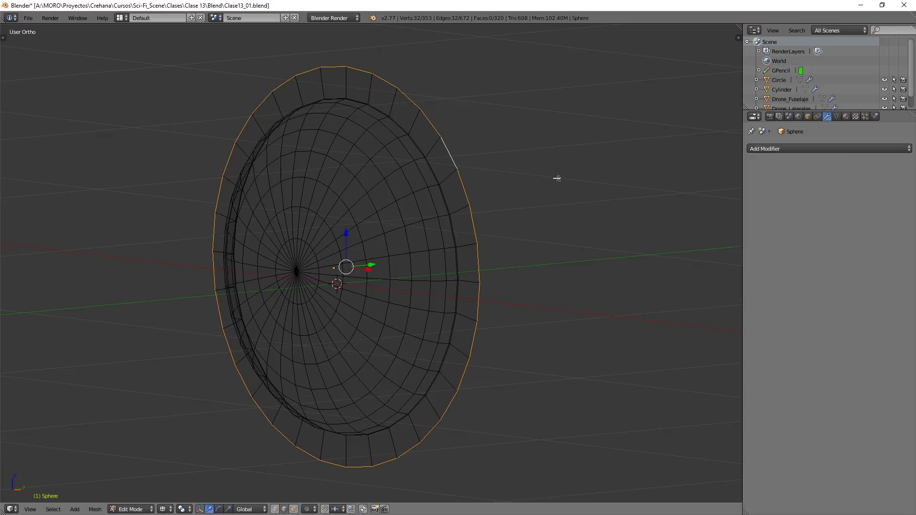
{"action": "key", "text": "KP_1"}
{"action": "key", "text": "s"}
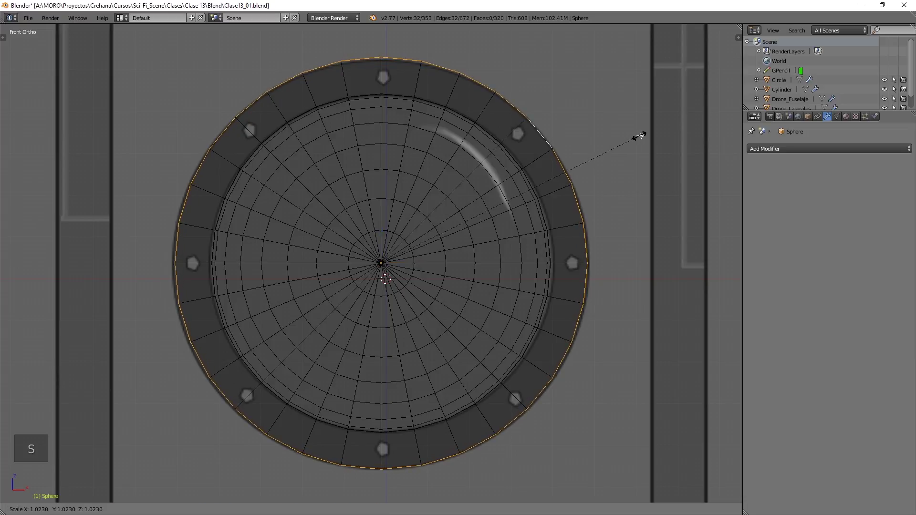
{"action": "left_click", "coordinate": [640, 136]}
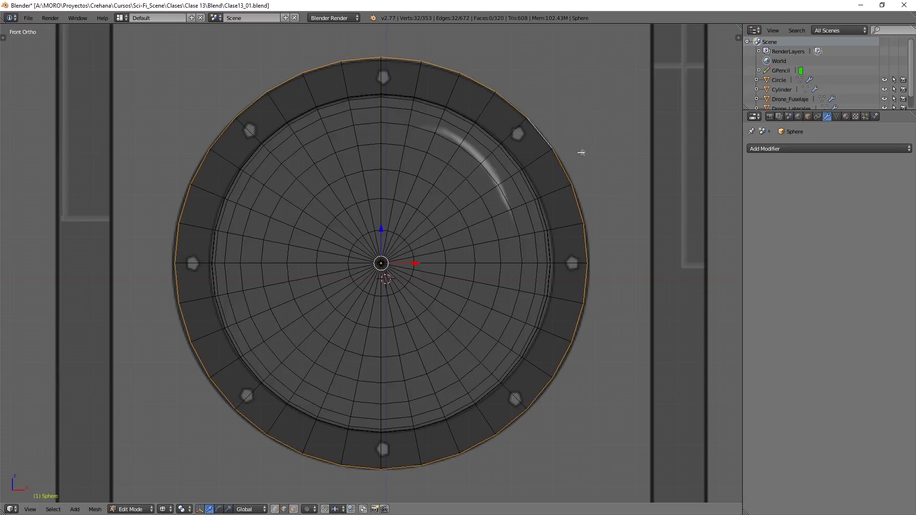
Test-move the linked ring and the linked dome in turn to check they are separate pieces, restoring both positions
{"action": "middle_click_drag", "start_coordinate": [581, 152], "coordinate": [528, 176]}
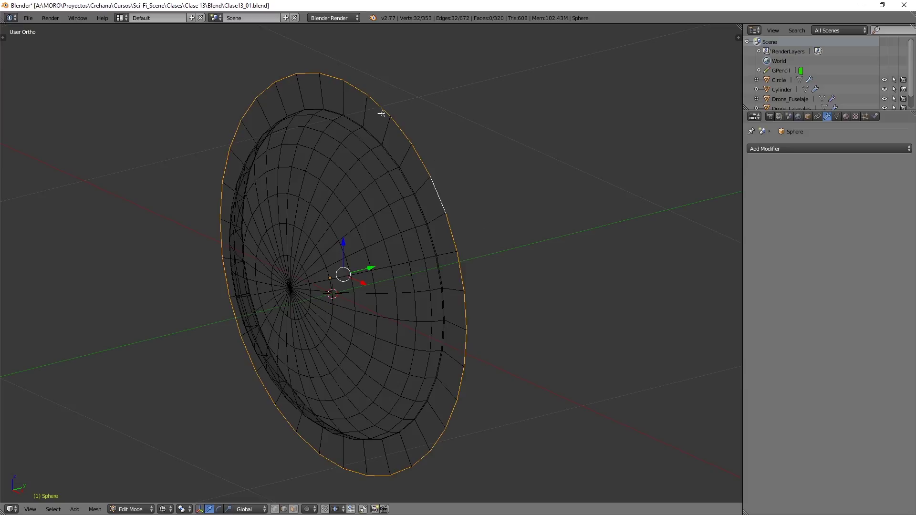
{"action": "right_click", "coordinate": [439, 188]}
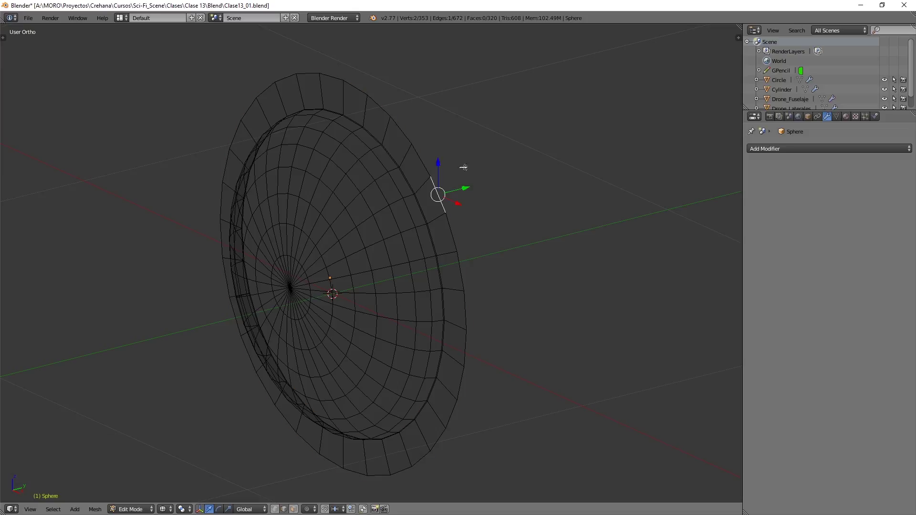
{"action": "key", "text": "ctrl+l"}
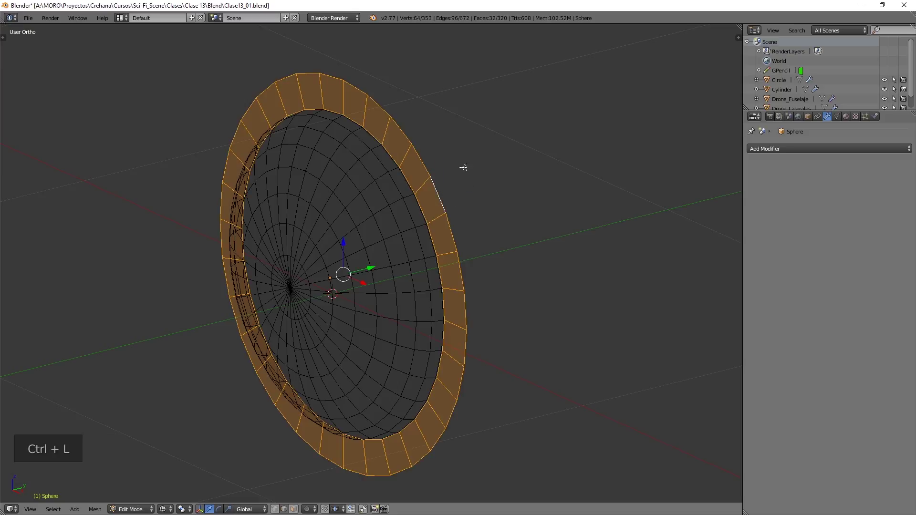
{"action": "key", "text": "g"}
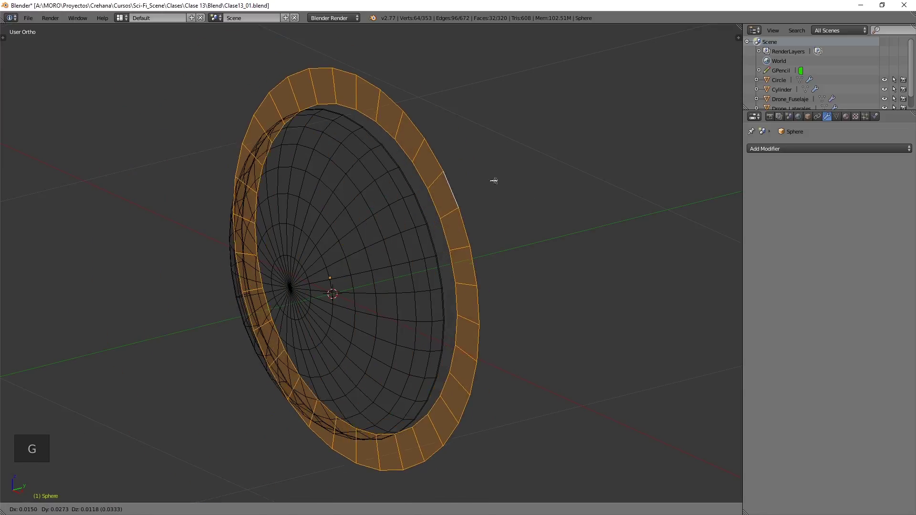
{"action": "right_click", "coordinate": [482, 179]}
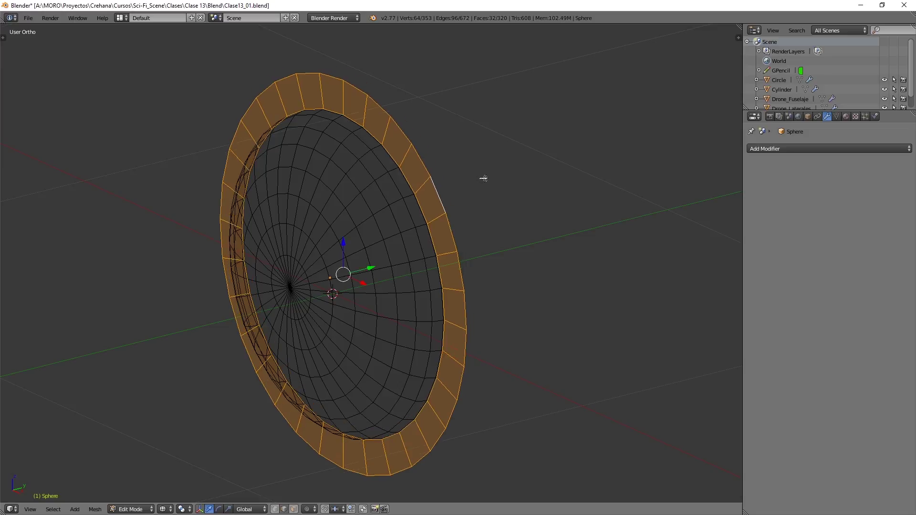
{"action": "right_click", "coordinate": [363, 222]}
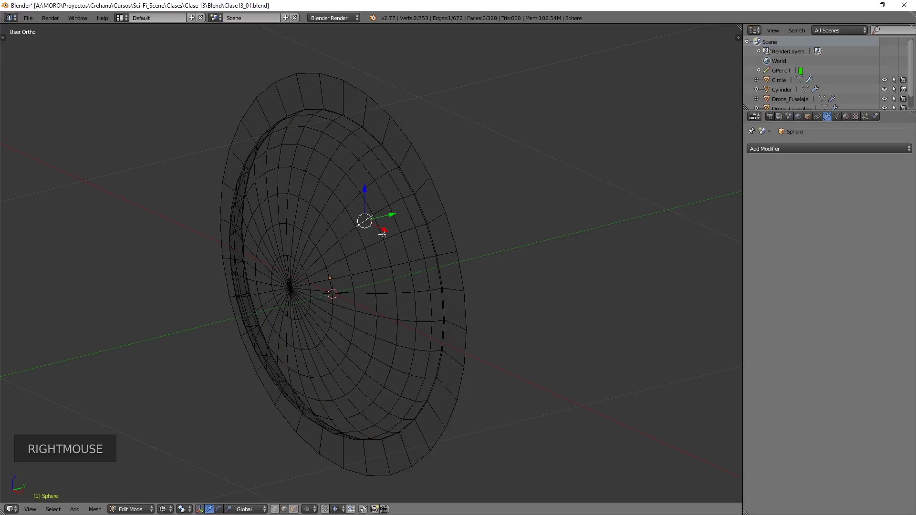
{"action": "key", "text": "ctrl+l"}
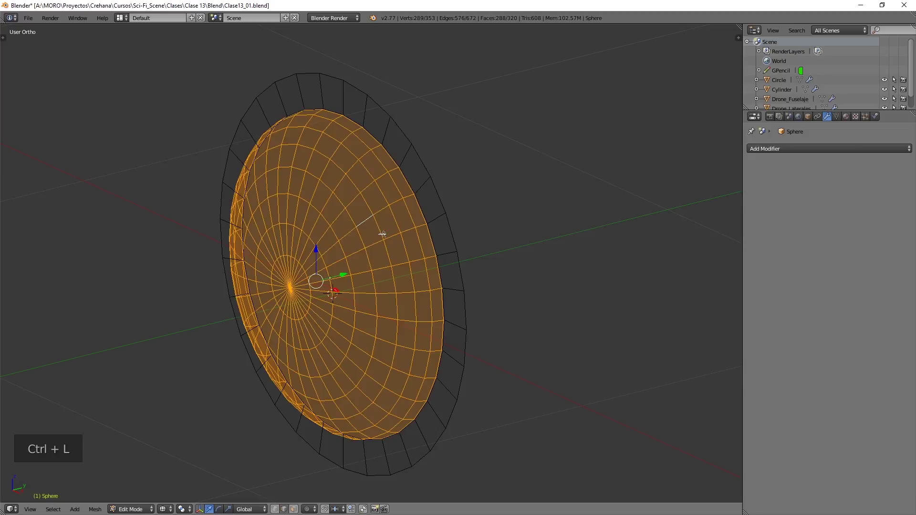
{"action": "key", "text": "g"}
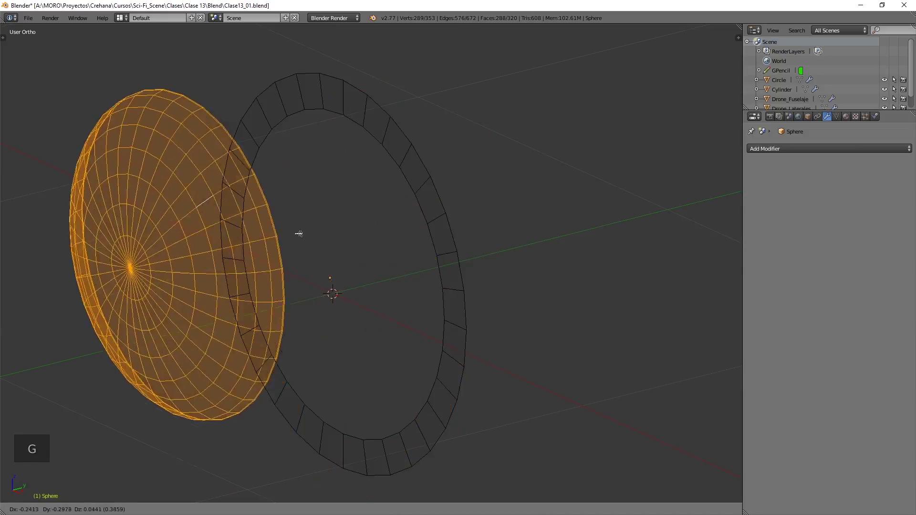
{"action": "left_click", "coordinate": [468, 236]}
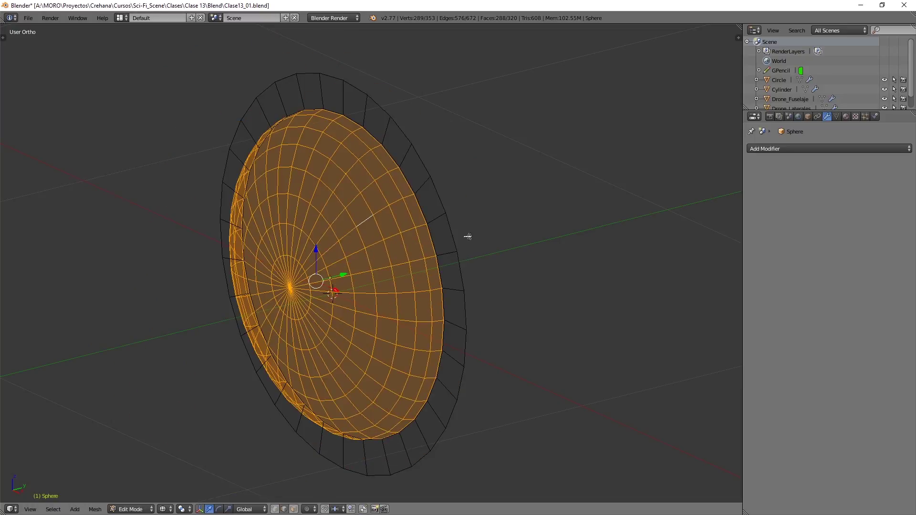
Leave mesh editing and show the lens in solid shading from an angled view
{"action": "key", "text": "Tab"}
{"action": "scroll", "coordinate": [465, 236], "scroll_direction": "down", "scroll_amount": 1}
{"action": "scroll", "coordinate": [466, 236], "scroll_direction": "up", "scroll_amount": 1}
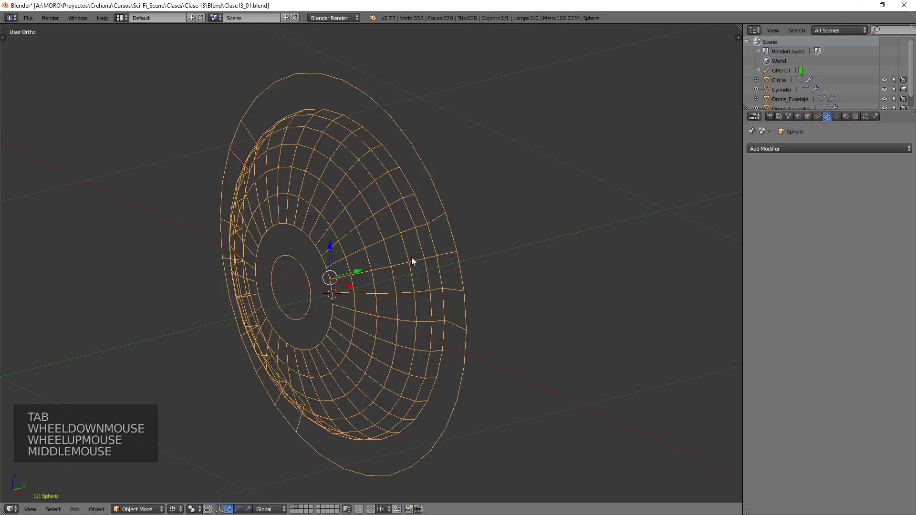
{"action": "mouse_move", "coordinate": [411, 257]}
{"action": "middle_mouse_down"}
{"action": "mouse_move", "coordinate": [463, 245]}
{"action": "mouse_move", "coordinate": [443, 245]}
{"action": "middle_mouse_up"}
{"action": "key", "text": "z"}
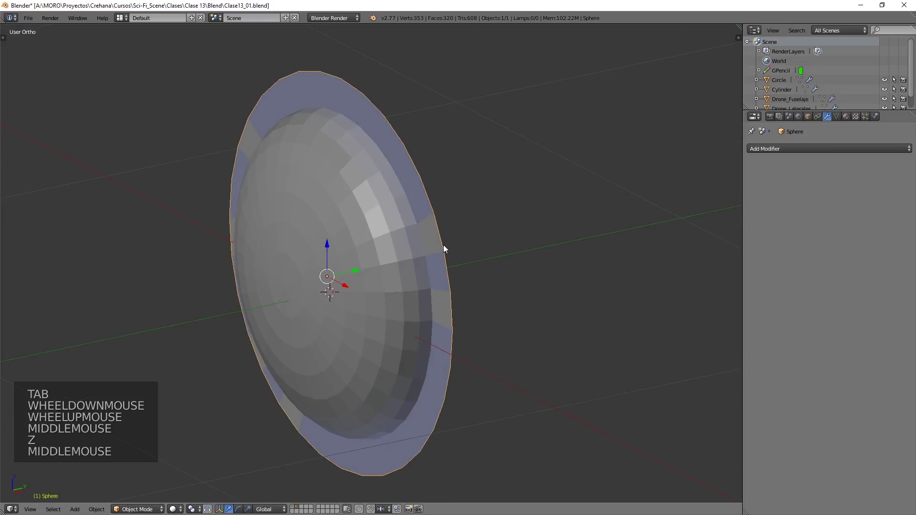
Select the whole ring as linked geometry and try moving it away from the dome, cancelling the move
{"action": "key", "text": "Tab"}
{"action": "right_click", "coordinate": [425, 196]}
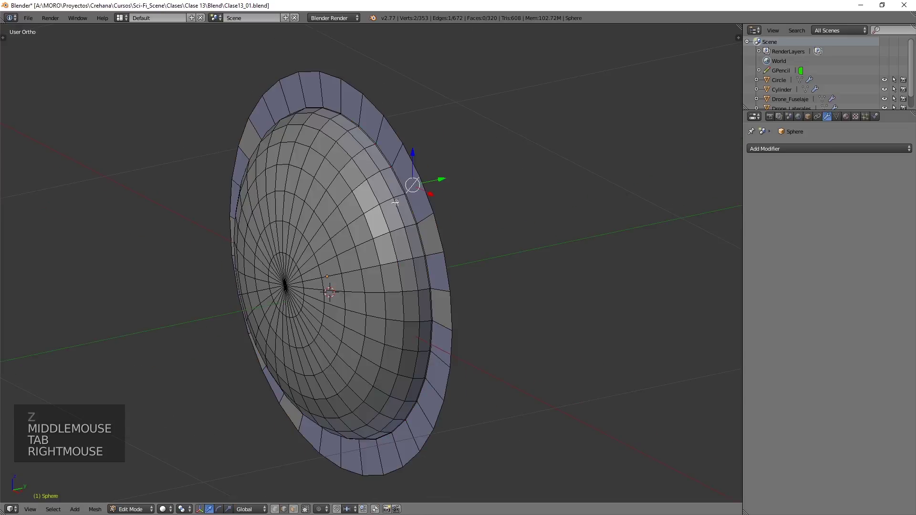
{"action": "right_click", "coordinate": [420, 188]}
{"action": "right_click", "coordinate": [417, 185]}
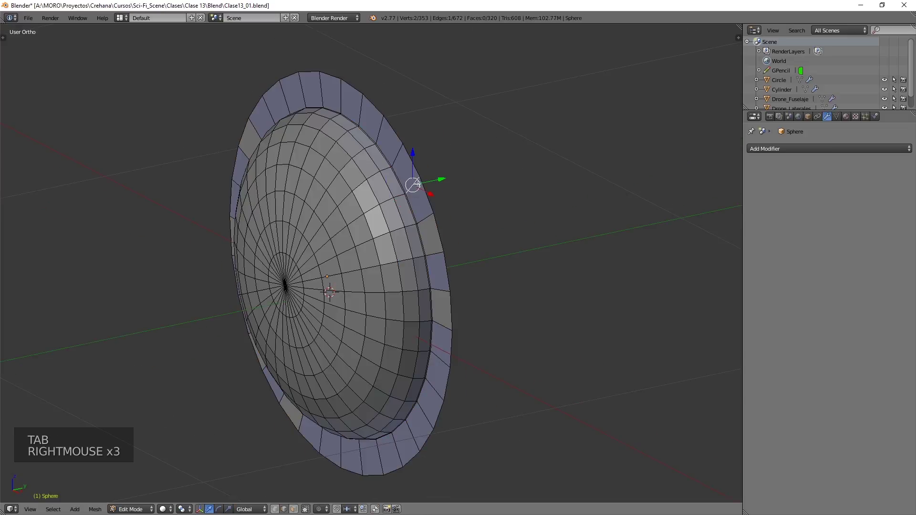
{"action": "key", "text": "ctrl+l"}
{"action": "key", "text": "g"}
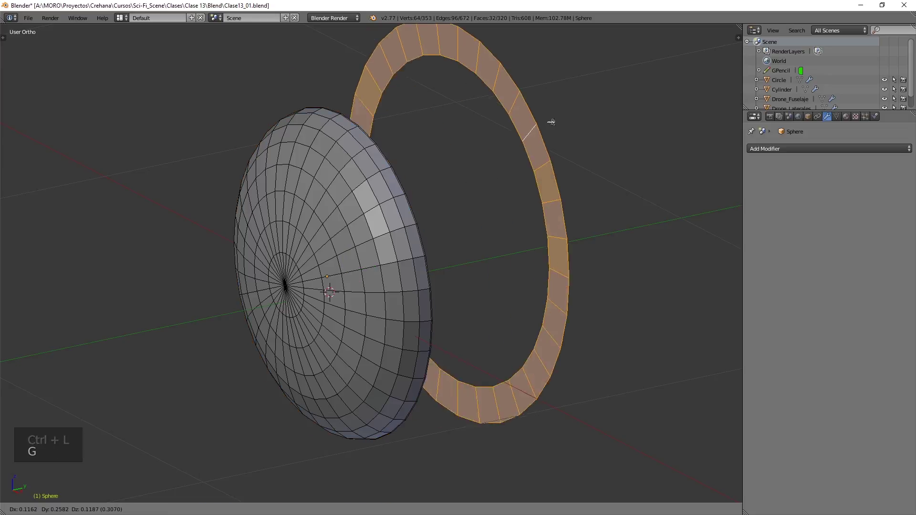
{"action": "right_click", "coordinate": [450, 165]}
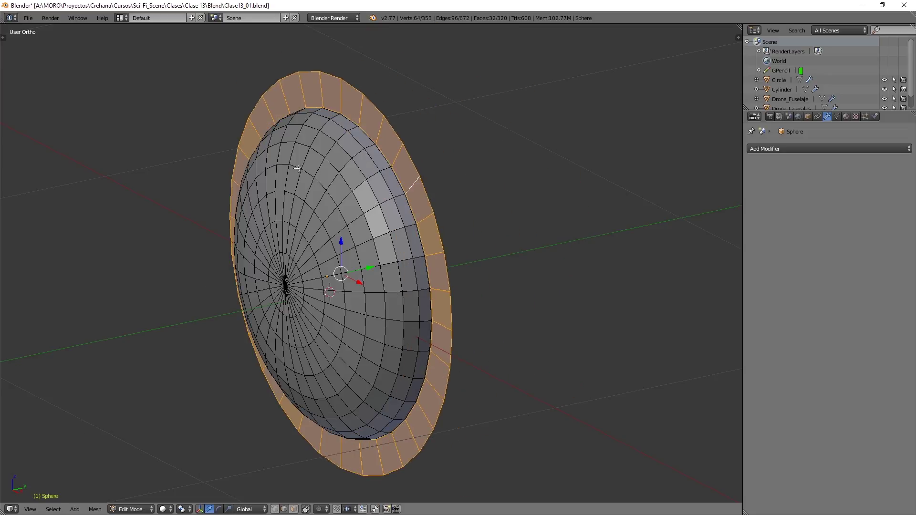
Select the entire linked ring and extrude it backward about 0.05 to give it thickness
{"action": "right_click", "coordinate": [416, 162]}
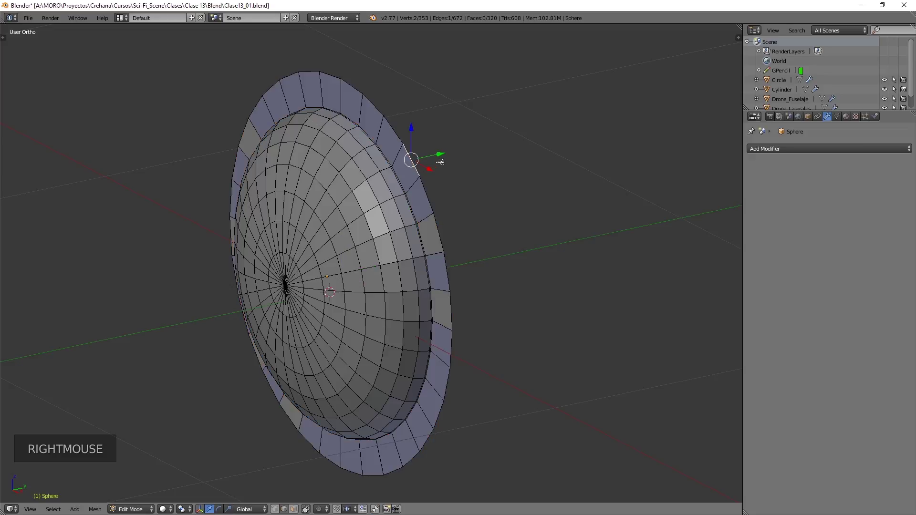
{"action": "key", "text": "ctrl+l"}
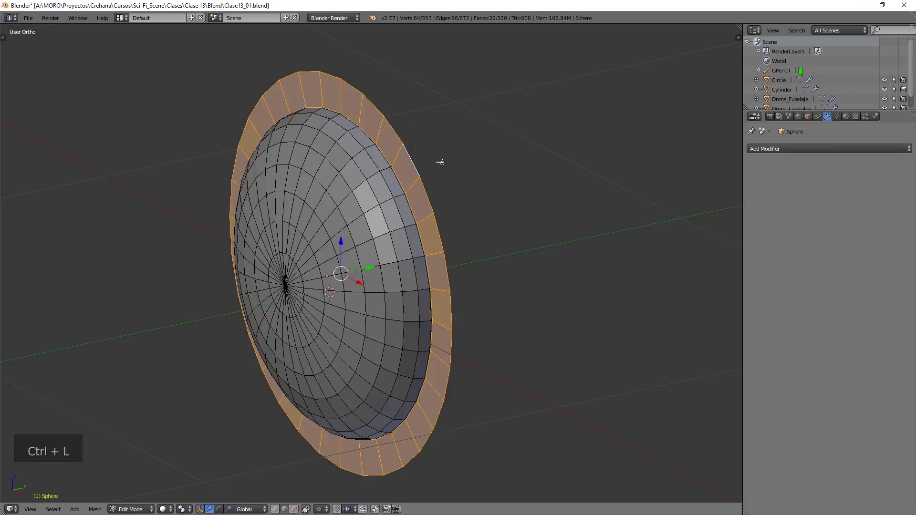
{"action": "key", "text": "e"}
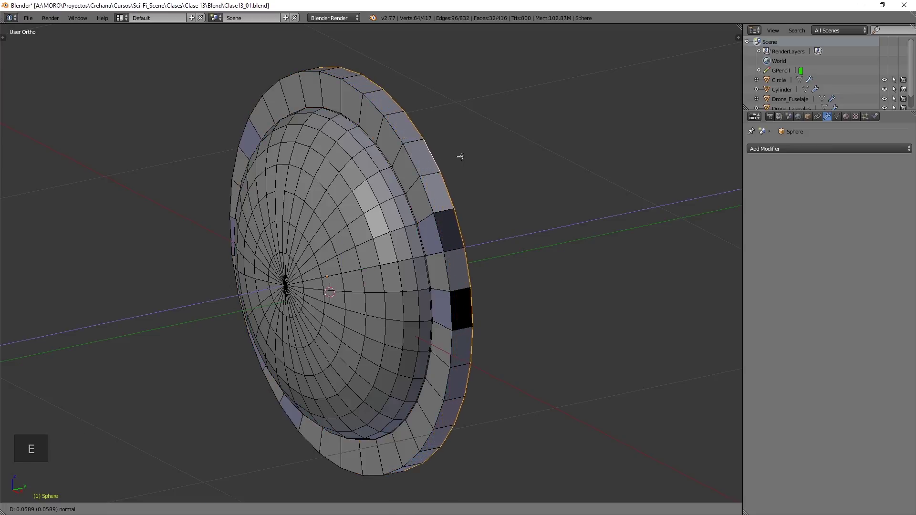
{"action": "left_click", "coordinate": [456, 156]}
Add two loop cuts around the ring's outer side wall, sliding one against its front edge and one against its back edge
{"action": "middle_click_drag", "start_coordinate": [454, 156], "coordinate": [411, 251]}
{"action": "scroll", "coordinate": [368, 124], "scroll_direction": "up", "scroll_amount": 3}
{"action": "middle_click_drag", "start_coordinate": [387, 133], "coordinate": [386, 231], "text": "shift"}
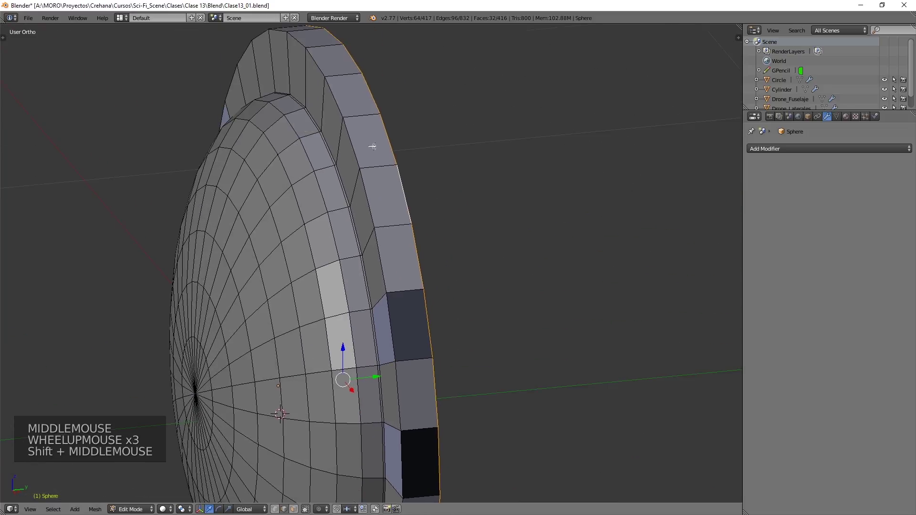
{"action": "key", "text": "ctrl+r"}
{"action": "left_click", "coordinate": [361, 118]}
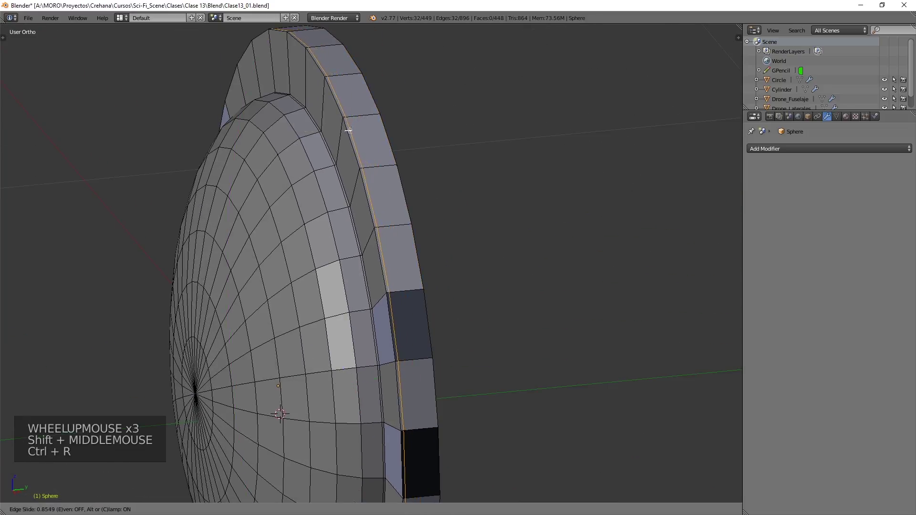
{"action": "left_click", "coordinate": [348, 130]}
{"action": "key", "text": "ctrl+r"}
{"action": "left_click", "coordinate": [357, 106]}
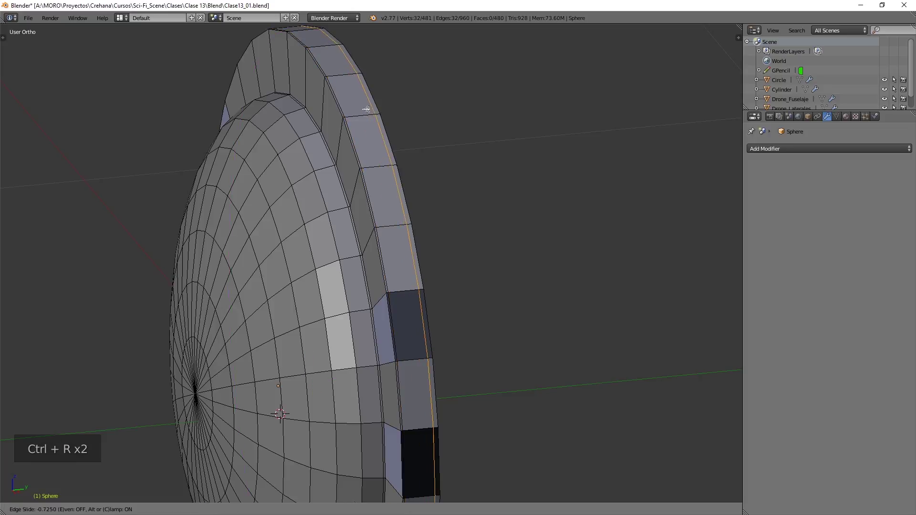
{"action": "left_click", "coordinate": [353, 130]}
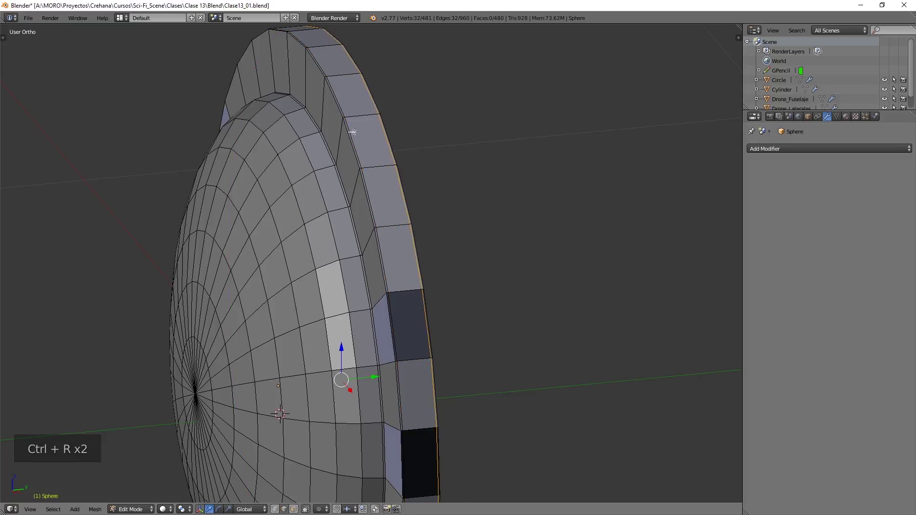
Add further supporting loop cuts to the ring's remaining faces, sliding them close against its outer and inner edges
{"action": "middle_click_drag", "start_coordinate": [352, 131], "coordinate": [382, 121]}
{"action": "key", "text": "ctrl+r"}
{"action": "left_click", "coordinate": [371, 105]}
{"action": "left_click", "coordinate": [377, 92]}
{"action": "key", "text": "ctrl+r"}
{"action": "left_click", "coordinate": [371, 119]}
{"action": "left_click", "coordinate": [364, 144]}
{"action": "left_click", "coordinate": [278, 70]}
{"action": "key", "text": "ctrl+r"}
{"action": "left_click", "coordinate": [283, 107]}
{"action": "left_click", "coordinate": [282, 106]}
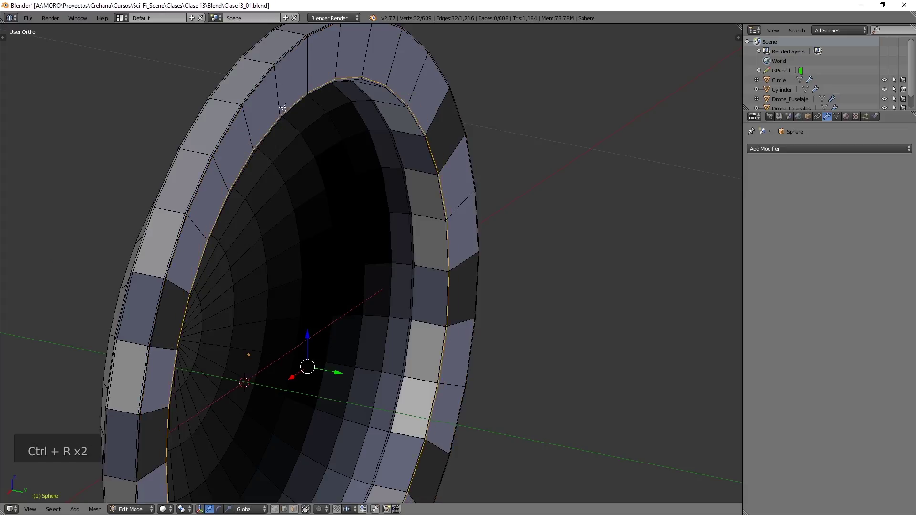
{"action": "scroll", "coordinate": [288, 133], "scroll_direction": "down", "scroll_amount": 4}
{"action": "middle_click_drag", "start_coordinate": [287, 265], "coordinate": [394, 249]}
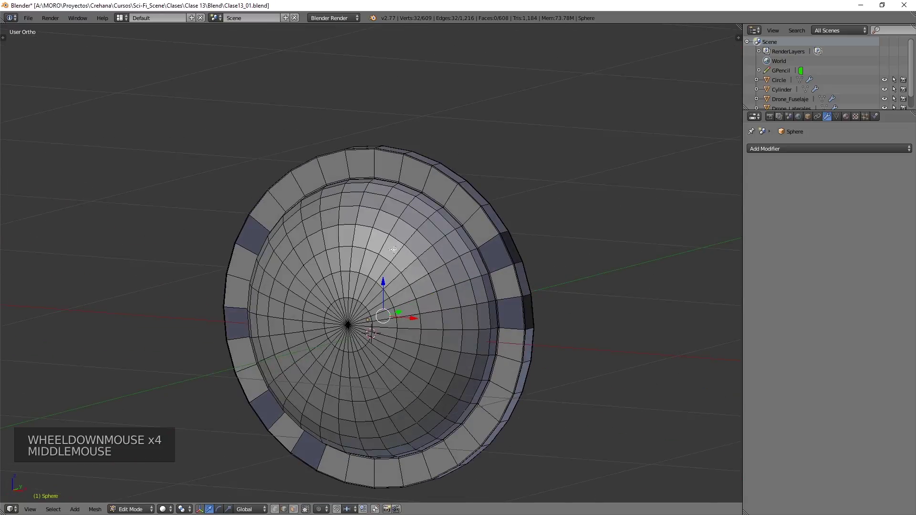
Select the entire lens mesh and recalculate its normals to face outside, correcting the ring's inconsistently shaded faces
{"action": "middle_click_drag", "start_coordinate": [338, 279], "coordinate": [276, 278]}
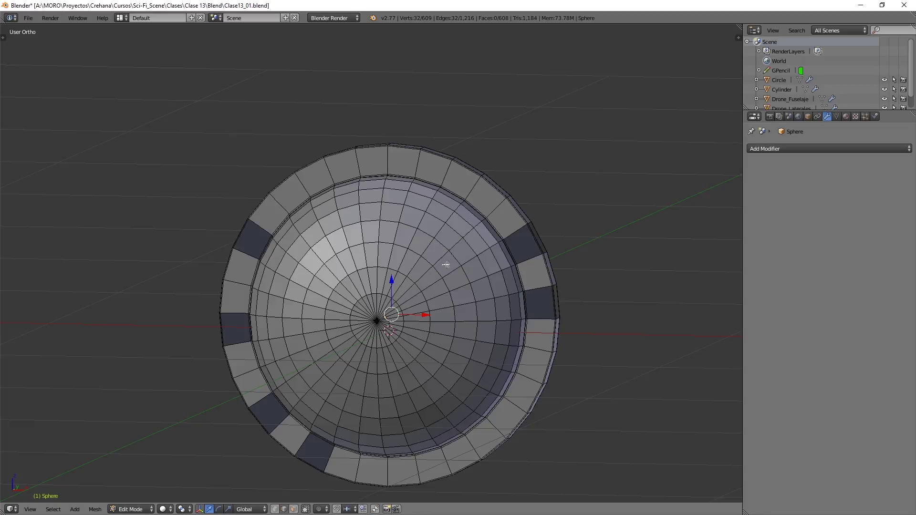
{"action": "key", "text": "Tab"}
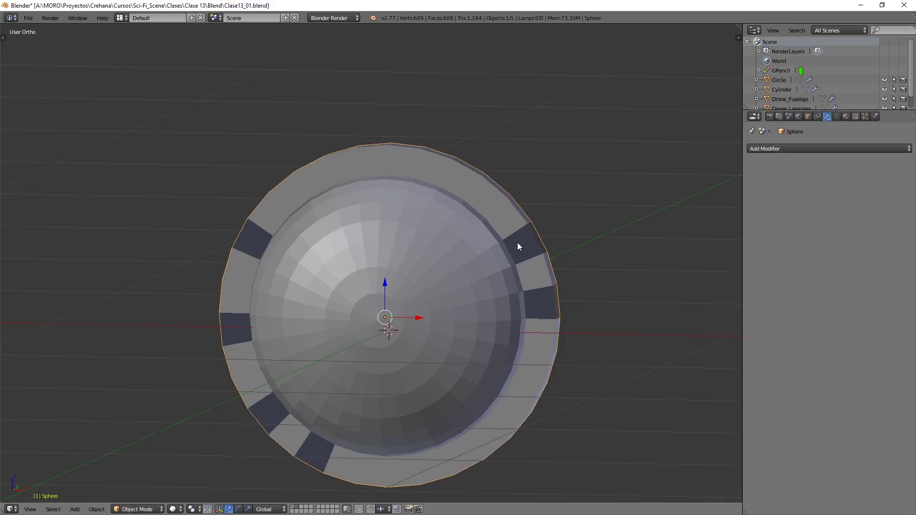
{"action": "middle_click_drag", "start_coordinate": [367, 251], "coordinate": [368, 275]}
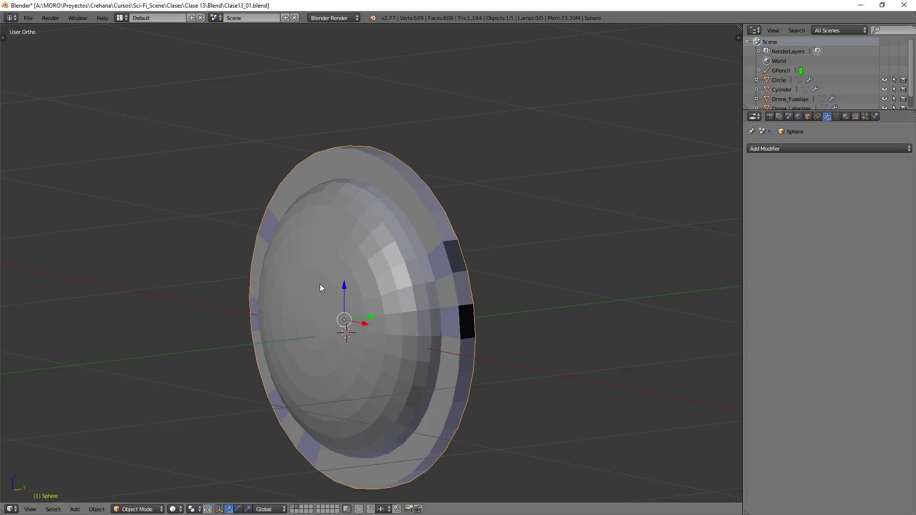
{"action": "middle_click_drag", "start_coordinate": [313, 284], "coordinate": [484, 276]}
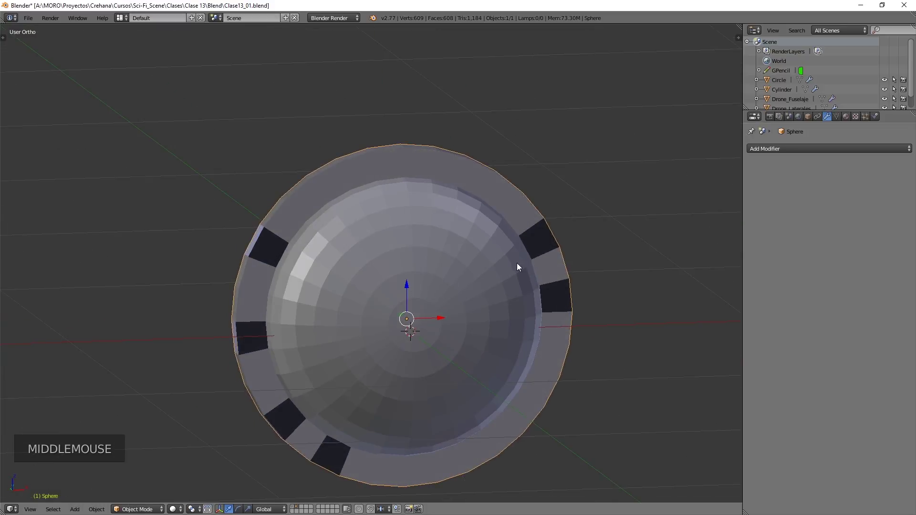
{"action": "middle_click_drag", "start_coordinate": [555, 262], "coordinate": [432, 237]}
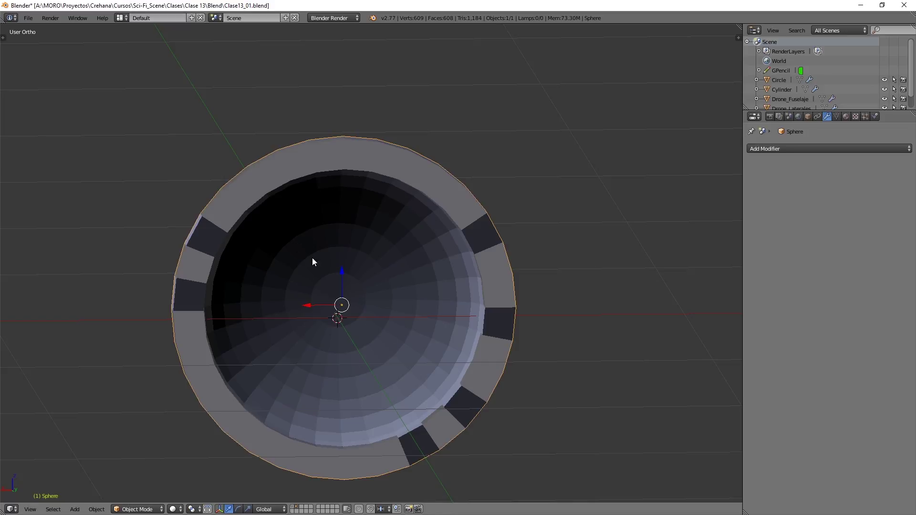
{"action": "middle_click_drag", "start_coordinate": [244, 225], "coordinate": [401, 234]}
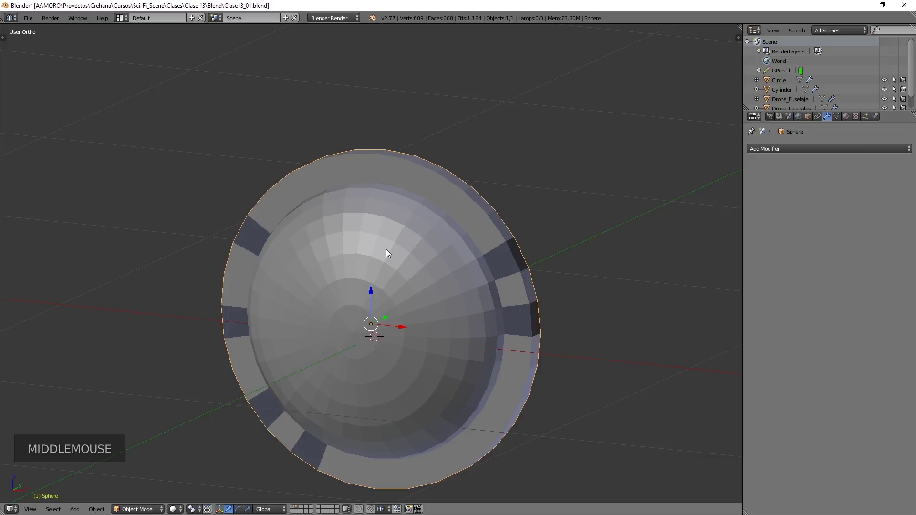
{"action": "middle_click_drag", "start_coordinate": [394, 271], "coordinate": [383, 242]}
{"action": "key", "text": "Tab"}
{"action": "key", "text": "a"}
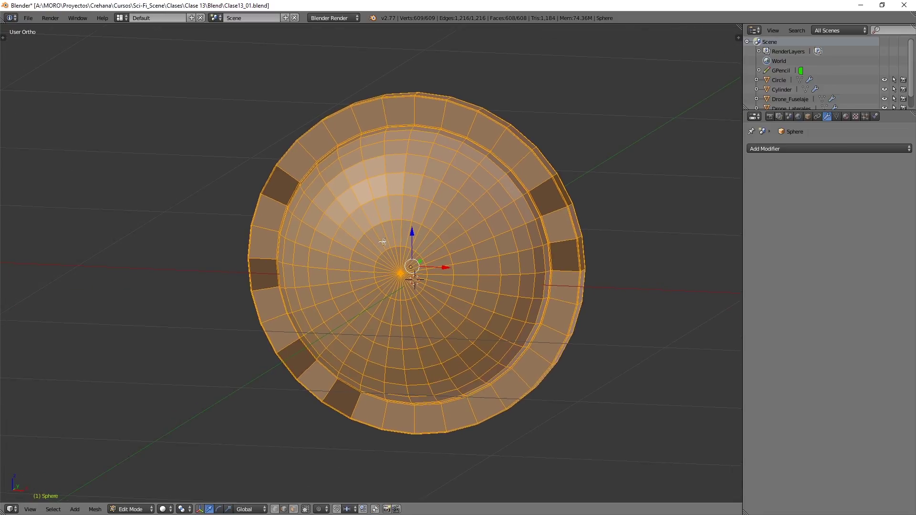
{"action": "key", "text": "ctrl+n"}
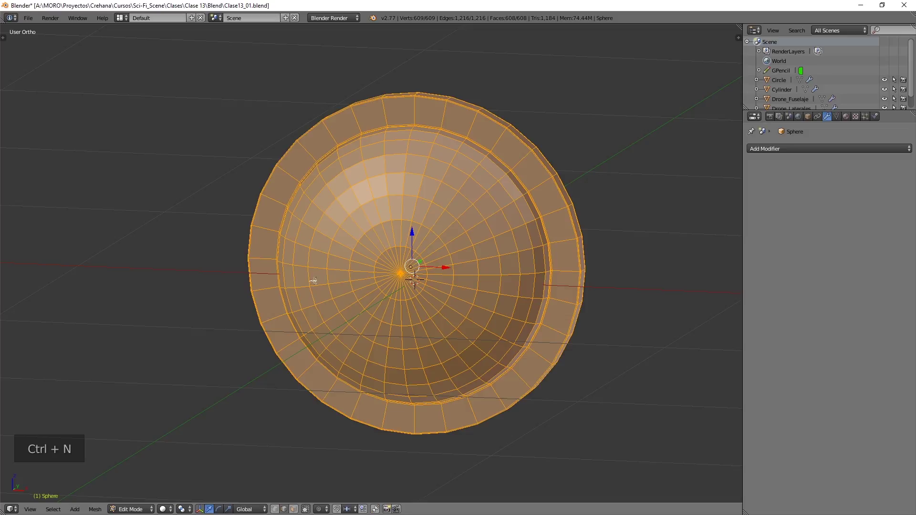
{"action": "middle_click_drag", "start_coordinate": [549, 174], "coordinate": [409, 263]}
{"action": "key", "text": "Tab"}
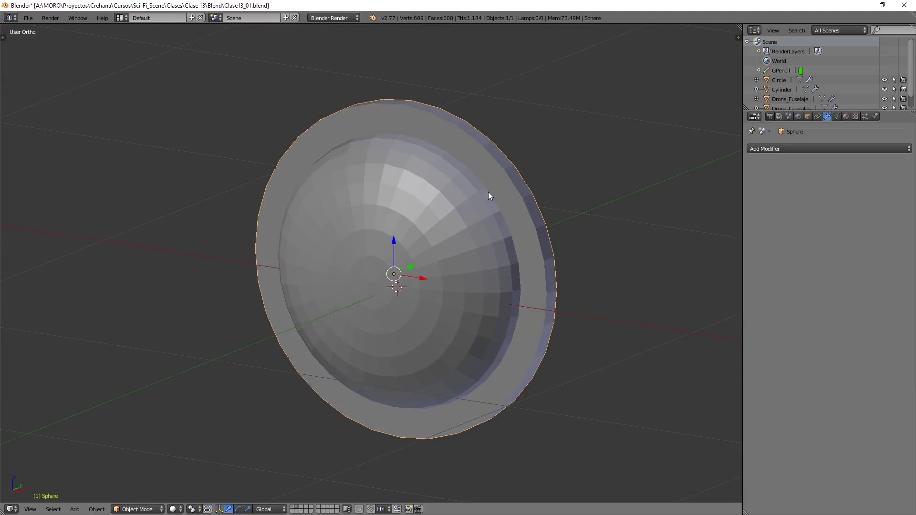
Using face selection, select one face near the top of the ring's front and flip its normal
{"action": "middle_click_drag", "start_coordinate": [418, 253], "coordinate": [442, 254]}
{"action": "key", "text": "Tab"}
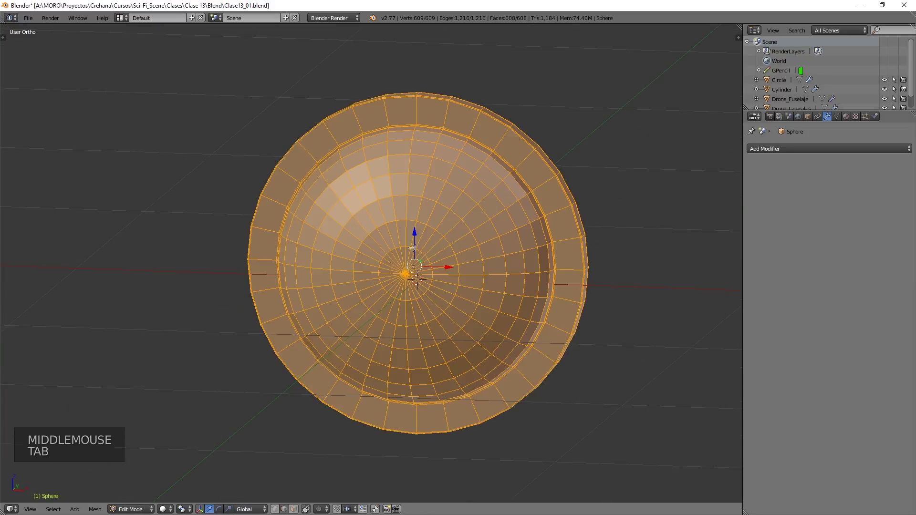
{"action": "left_click", "coordinate": [294, 510]}
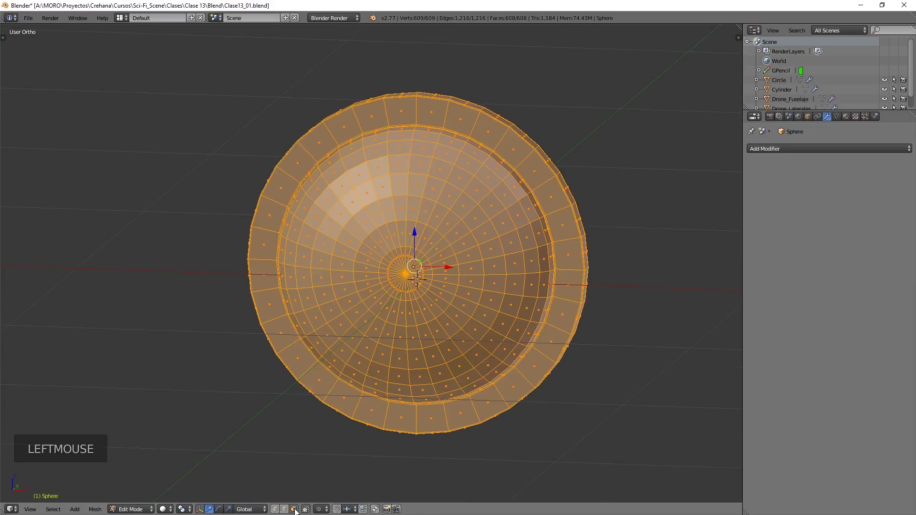
{"action": "right_click", "coordinate": [370, 118]}
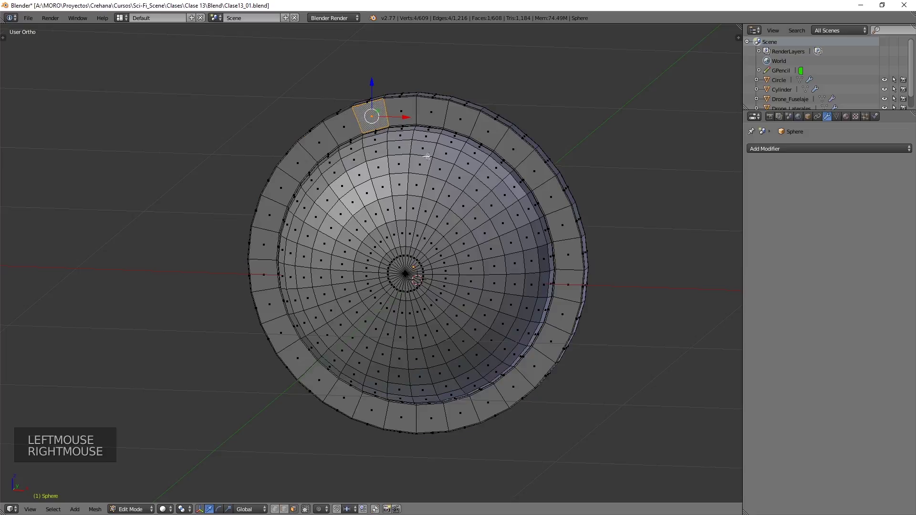
{"action": "key", "text": "w"}
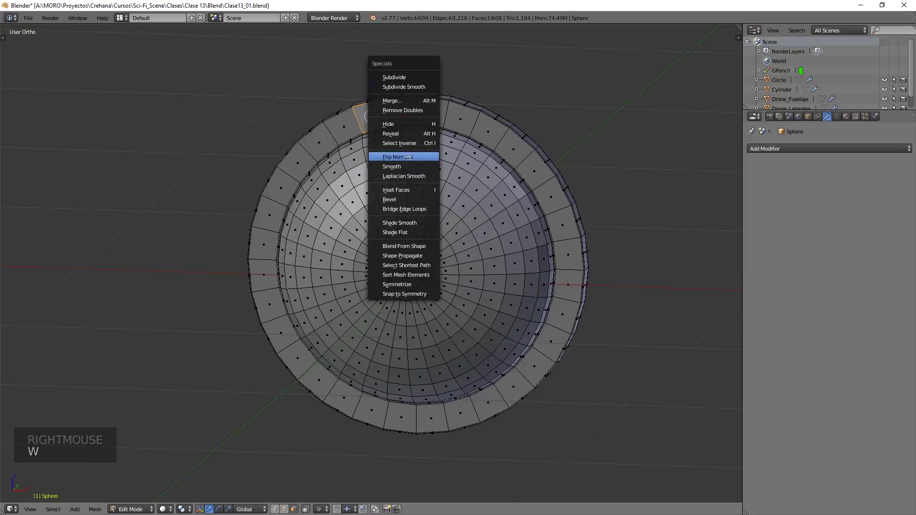
{"action": "left_click", "coordinate": [408, 157]}
{"action": "mouse_move", "coordinate": [411, 157]}
{"action": "middle_mouse_down", "text": "shift"}
{"action": "mouse_move", "coordinate": [470, 201]}
{"action": "mouse_move", "coordinate": [405, 162]}
{"action": "middle_mouse_up", "text": "shift"}
{"action": "key", "text": "Tab"}
Flip the selected ring face's normal back to its outward direction
{"action": "key", "text": "Tab"}
{"action": "key", "text": "w"}
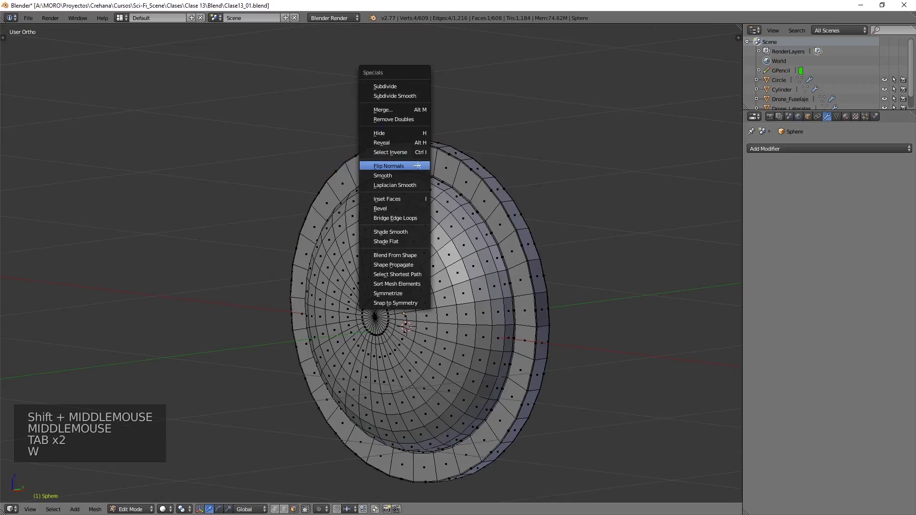
{"action": "left_click", "coordinate": [417, 166]}
{"action": "key", "text": "Tab"}
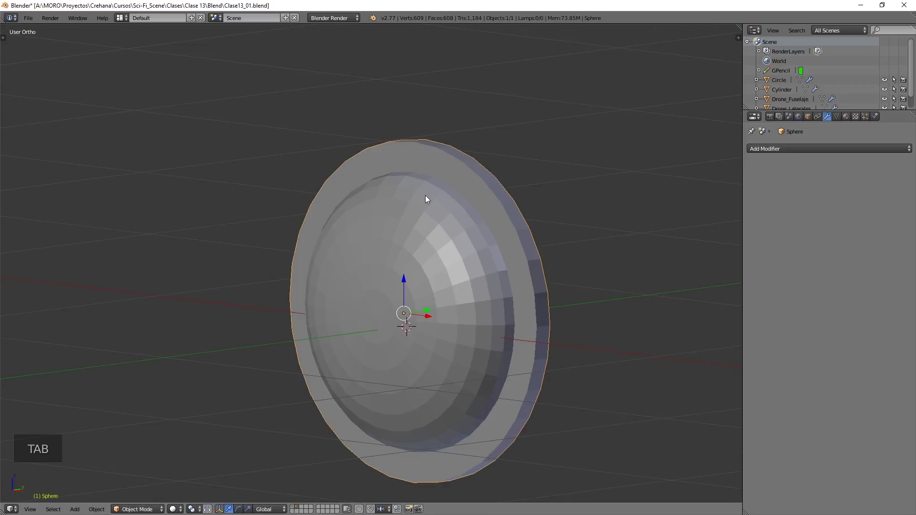
Show the drone body's layer together with the lens and move the lens along Y to the front of the hull
{"action": "scroll", "coordinate": [434, 224], "scroll_direction": "down", "scroll_amount": 3}
{"action": "middle_click_drag", "start_coordinate": [440, 243], "coordinate": [373, 245], "text": "shift"}
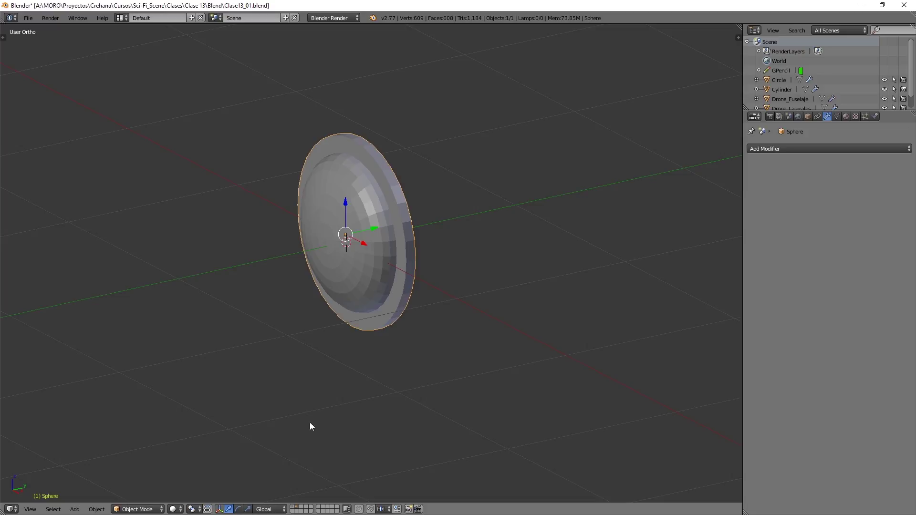
{"action": "left_click", "coordinate": [293, 509], "text": "shift"}
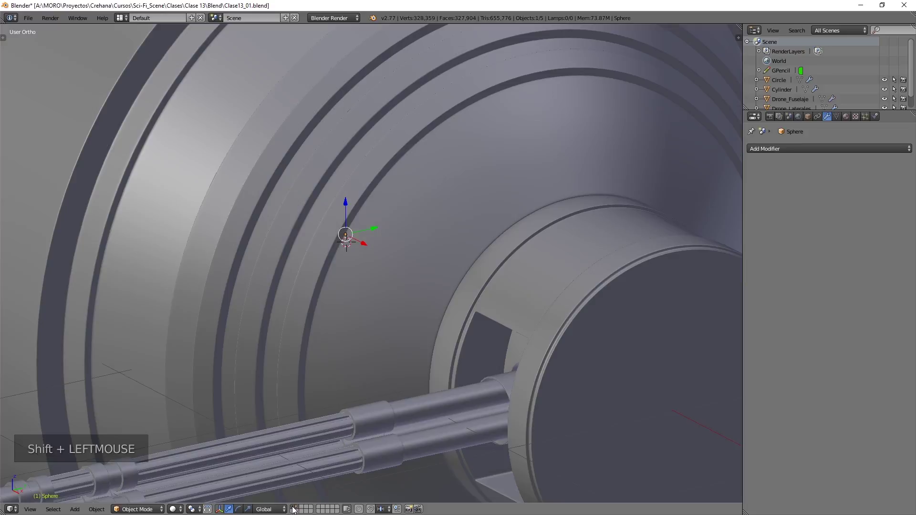
{"action": "scroll", "coordinate": [355, 242], "scroll_direction": "down", "scroll_amount": 6}
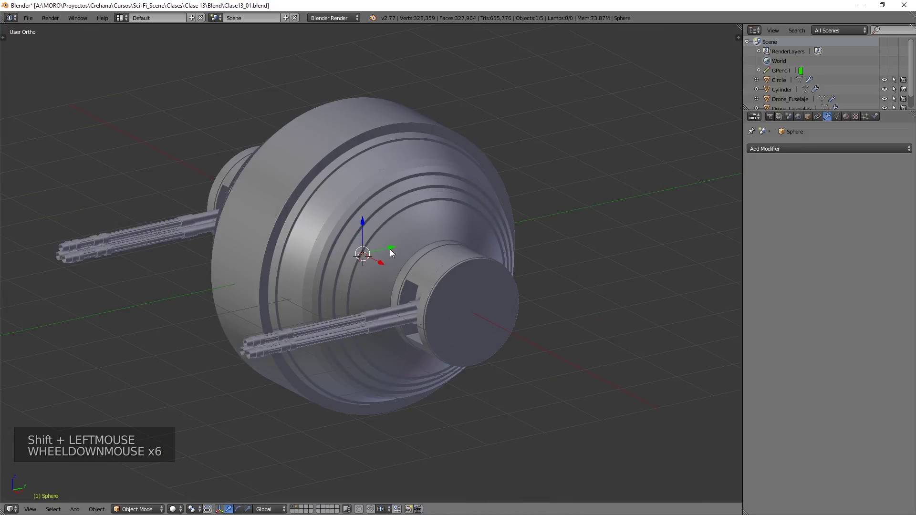
{"action": "left_click_drag", "start_coordinate": [390, 249], "coordinate": [193, 313]}
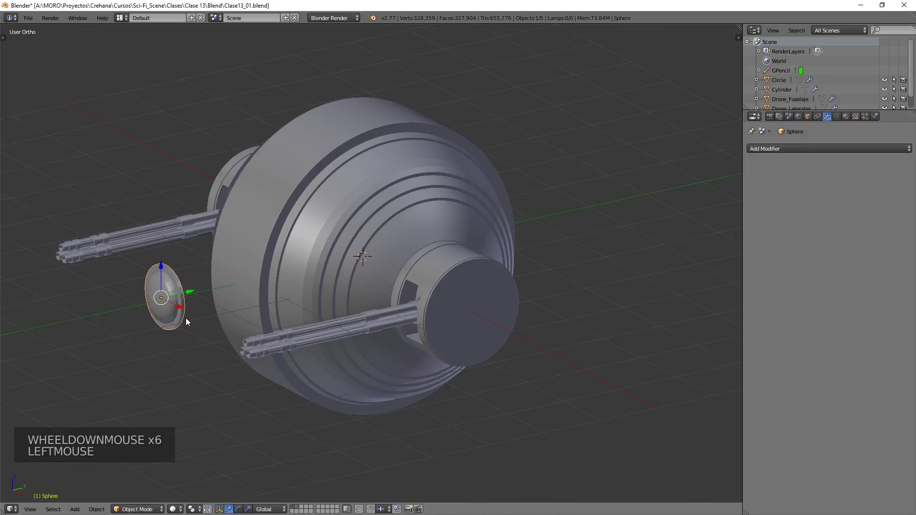
{"action": "middle_click_drag", "start_coordinate": [186, 319], "coordinate": [292, 314], "text": "shift"}
{"action": "left_click_drag", "start_coordinate": [290, 299], "coordinate": [356, 281]}
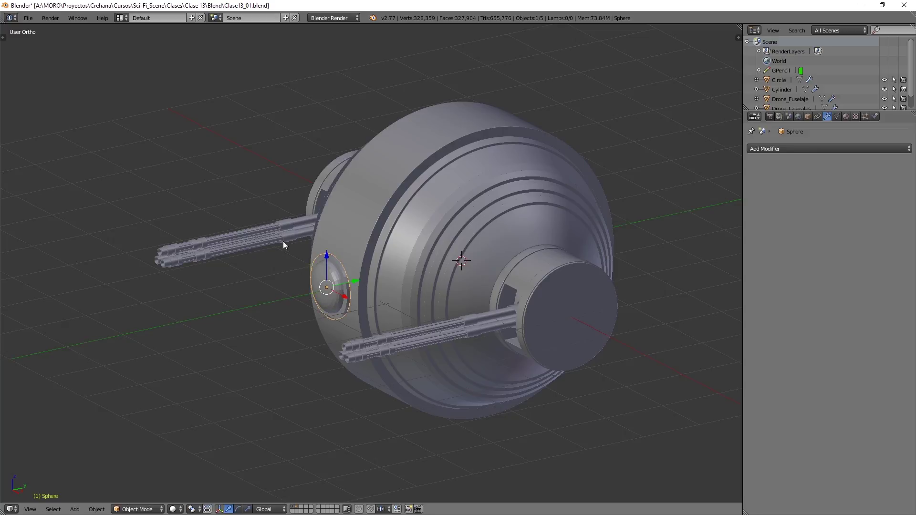
Examine the gap between the ring's flat back and the curved hull in the right side view
{"action": "key", "text": "KP_3"}
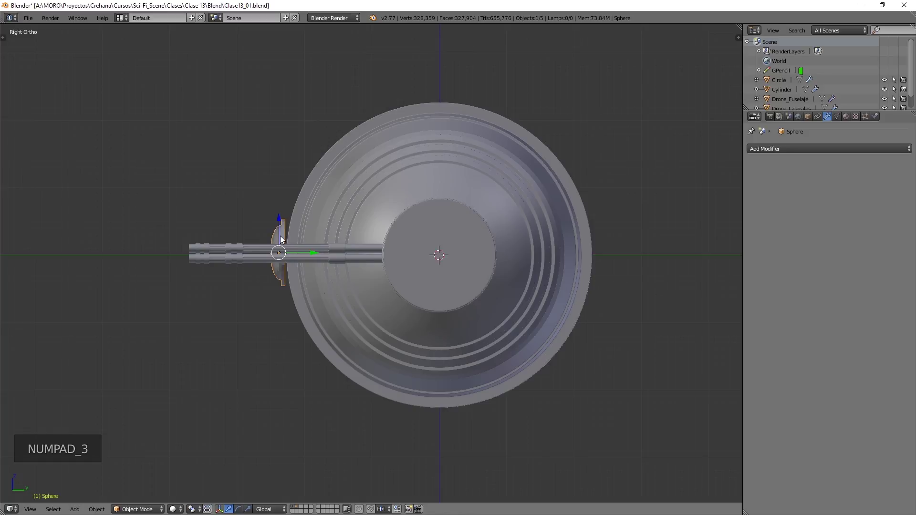
{"action": "scroll", "coordinate": [280, 236], "scroll_direction": "up", "scroll_amount": 3}
{"action": "scroll", "coordinate": [280, 237], "scroll_direction": "down", "scroll_amount": 1}
{"action": "scroll", "coordinate": [230, 225], "scroll_direction": "up", "scroll_amount": 1}
{"action": "scroll", "coordinate": [368, 252], "scroll_direction": "up", "scroll_amount": 5}
{"action": "middle_click_drag", "start_coordinate": [230, 225], "coordinate": [396, 211], "text": "shift"}
{"action": "scroll", "coordinate": [372, 253], "scroll_direction": "down", "scroll_amount": 1}
{"action": "scroll", "coordinate": [372, 253], "scroll_direction": "up", "scroll_amount": 1}
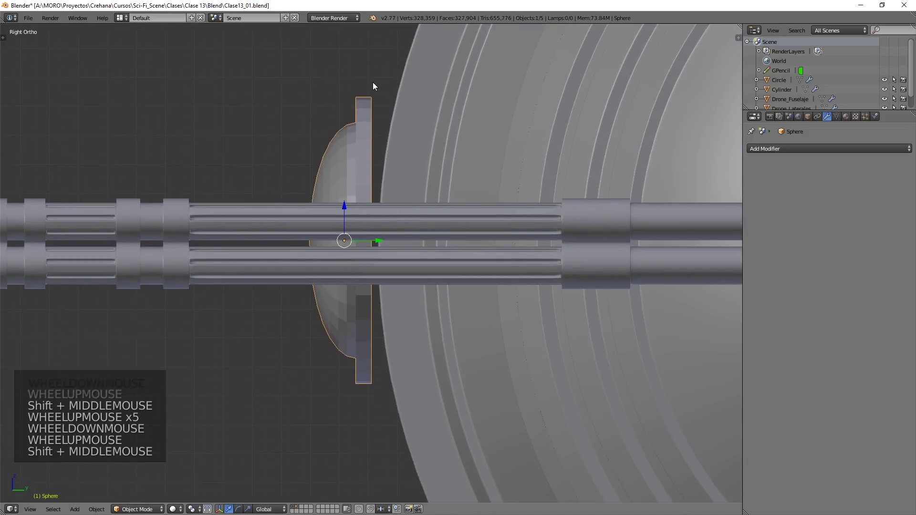
Draw a straight vertical grease pencil line along the ring's flat back face
{"action": "key", "text": "ctrl+d"}
{"action": "left_click_drag", "start_coordinate": [373, 82], "coordinate": [372, 393], "text": "ctrl"}
{"action": "key", "text": "ctrl+d"}
{"action": "key", "text": "ctrl+d"}
{"action": "key", "text": "ctrl+d"}
{"action": "key", "text": "ctrl+d"}
{"action": "key", "text": "ctrl+d"}
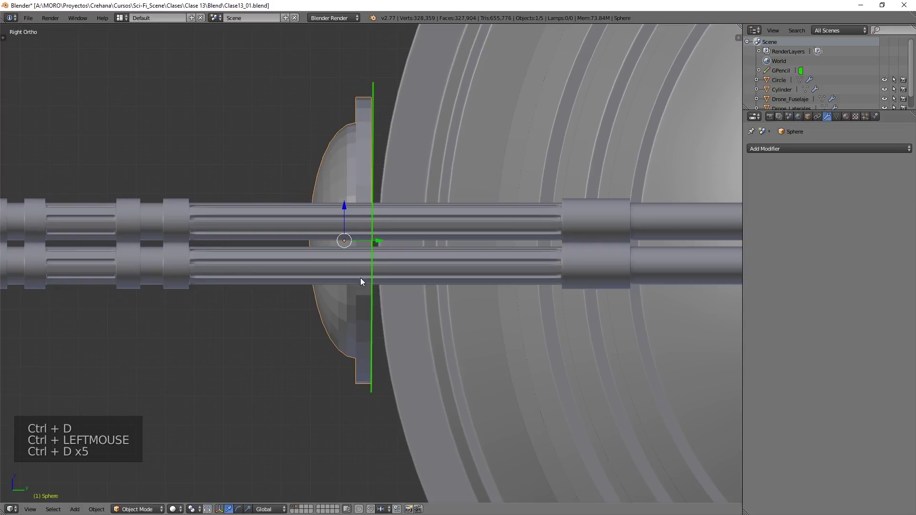
Trace the hull's curved front edge with the grease pencil, and erase both annotation strokes
{"action": "key", "text": "d"}
{"action": "mouse_move", "coordinate": [398, 84]}
{"action": "left_mouse_down"}
{"action": "mouse_move", "coordinate": [377, 248]}
{"action": "mouse_move", "coordinate": [391, 377]}
{"action": "mouse_move", "coordinate": [410, 431]}
{"action": "left_mouse_up"}
{"action": "key", "text": "d"}
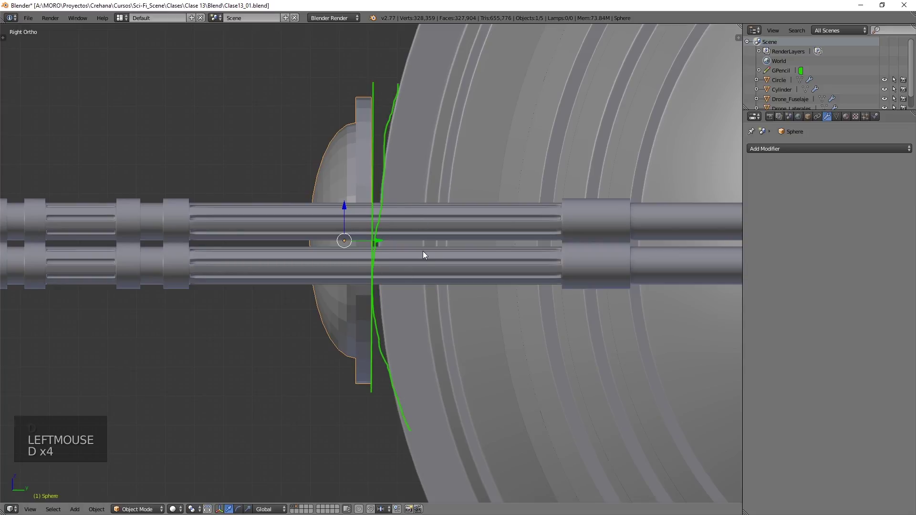
{"action": "mouse_move", "coordinate": [405, 153]}
{"action": "right_mouse_down"}
{"action": "mouse_move", "coordinate": [370, 213]}
{"action": "mouse_move", "coordinate": [363, 267]}
{"action": "mouse_move", "coordinate": [380, 349]}
{"action": "mouse_move", "coordinate": [420, 406]}
{"action": "mouse_move", "coordinate": [419, 422]}
{"action": "right_mouse_up"}
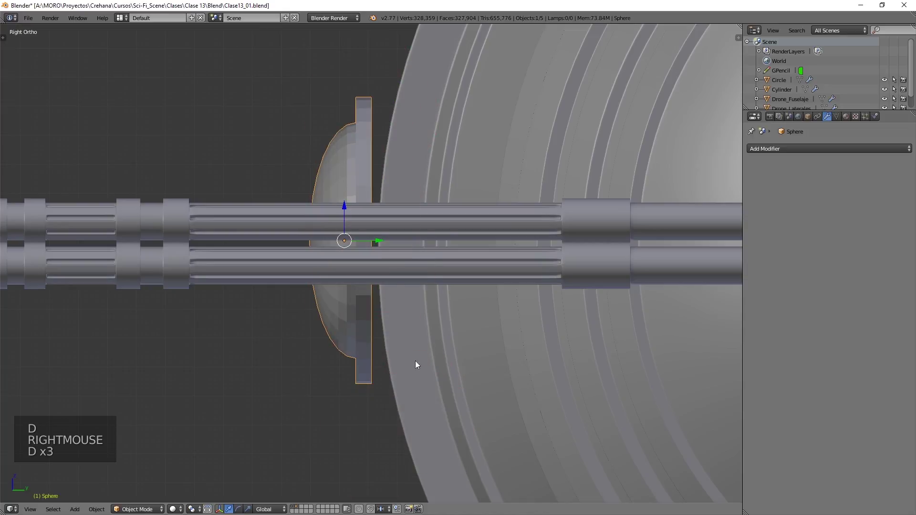
Nudge the lens slightly along Y toward the hull and select its whole mesh for editing in wireframe display
{"action": "mouse_move", "coordinate": [377, 242]}
{"action": "left_mouse_down"}
{"action": "mouse_move", "coordinate": [419, 248]}
{"action": "mouse_move", "coordinate": [381, 249]}
{"action": "left_mouse_up"}
{"action": "right_click", "coordinate": [381, 248]}
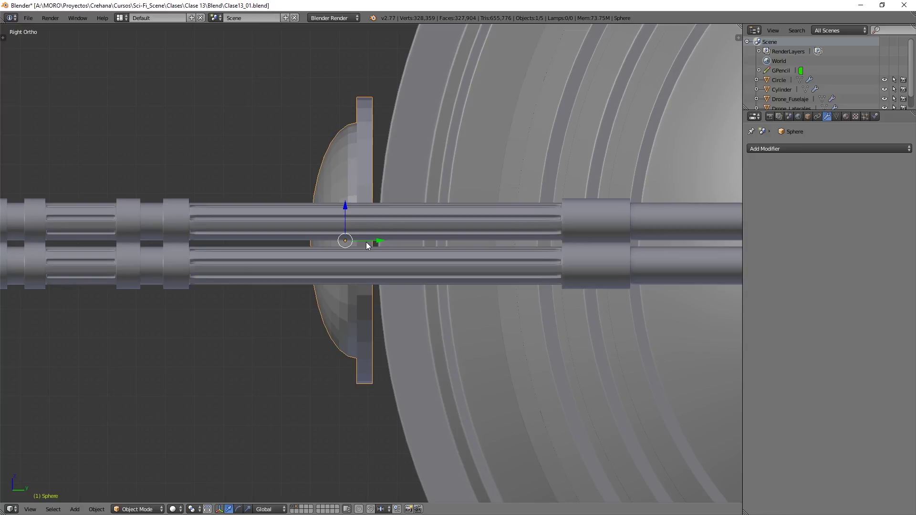
{"action": "key", "text": "Tab"}
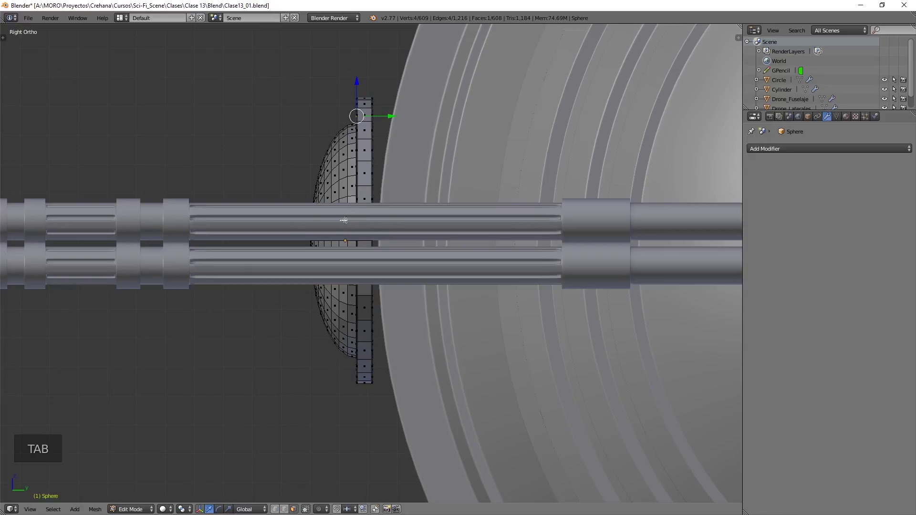
{"action": "key", "text": "z"}
{"action": "key", "text": "a"}
{"action": "key", "text": "a"}
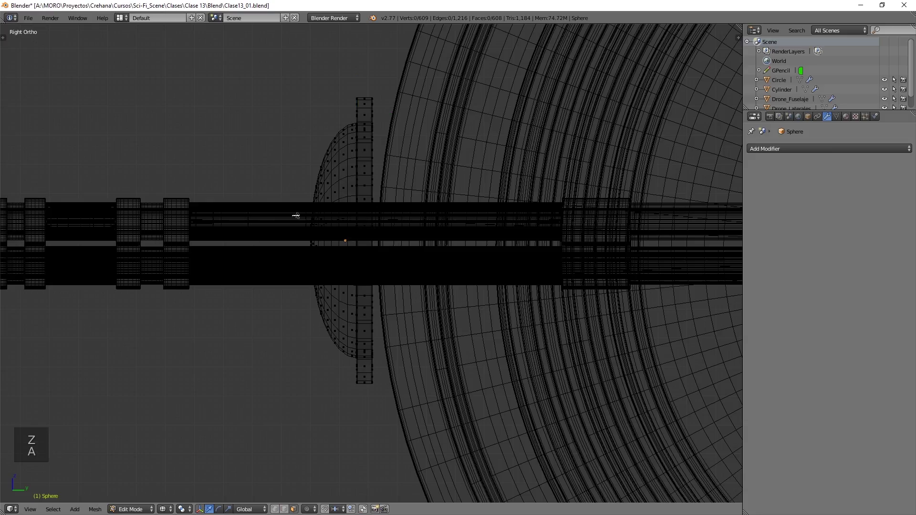
{"action": "scroll", "coordinate": [344, 233], "scroll_direction": "up", "scroll_amount": 4}
{"action": "middle_click_drag", "start_coordinate": [344, 232], "coordinate": [363, 329], "text": "shift"}
{"action": "scroll", "coordinate": [423, 261], "scroll_direction": "down", "scroll_amount": 2}
{"action": "middle_click_drag", "start_coordinate": [426, 278], "coordinate": [413, 255], "text": "shift"}
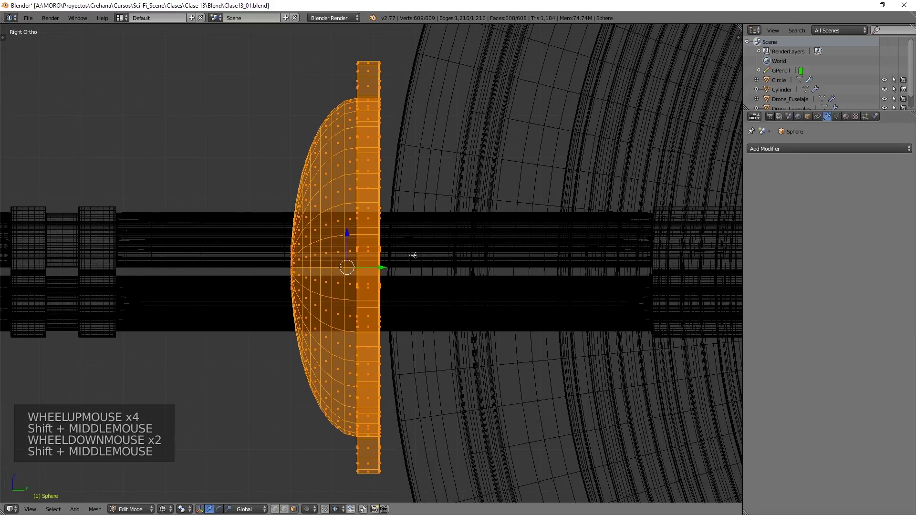
Try bending the whole lens mesh around the 3D cursor placed at the ring's bottom edge
{"action": "left_click", "coordinate": [366, 266]}
{"action": "left_click", "coordinate": [369, 241]}
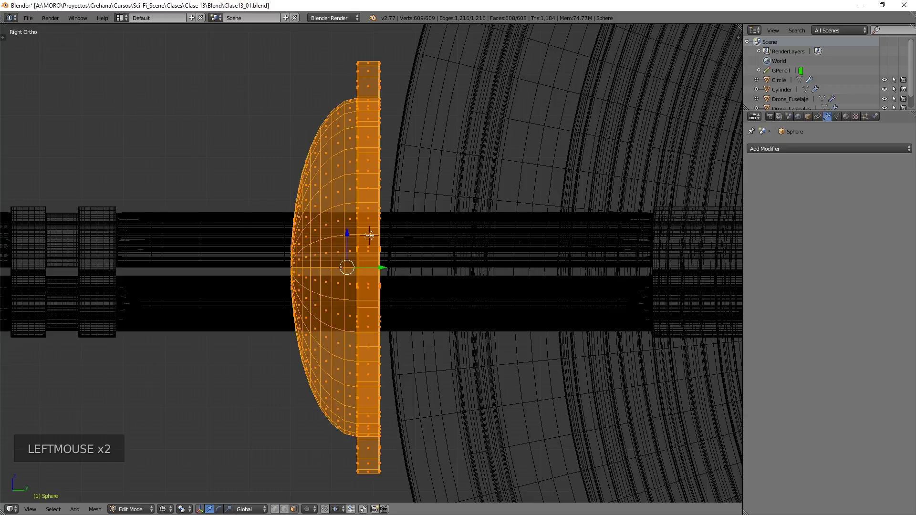
{"action": "left_click", "coordinate": [361, 152]}
{"action": "left_click", "coordinate": [229, 167]}
{"action": "left_click", "coordinate": [227, 364]}
{"action": "left_click", "coordinate": [354, 395]}
{"action": "left_click", "coordinate": [374, 310]}
{"action": "left_click", "coordinate": [368, 474]}
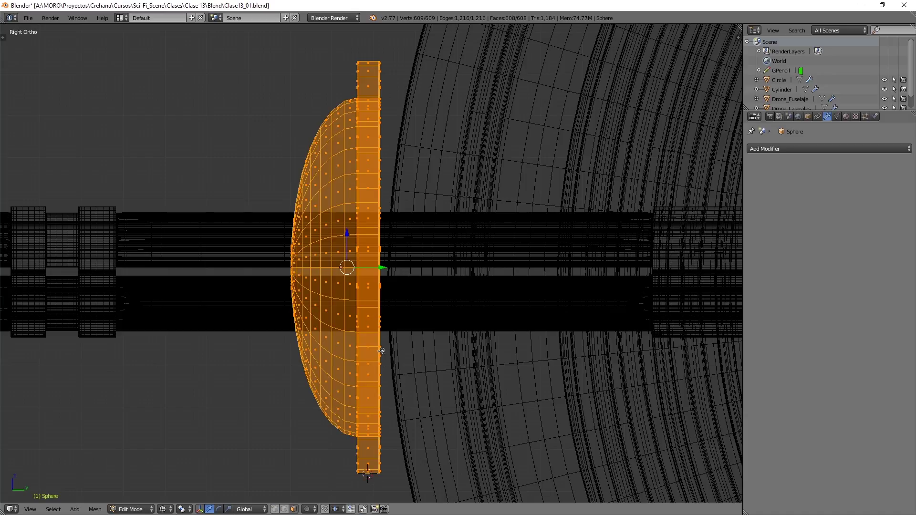
{"action": "key", "text": "shift+w"}
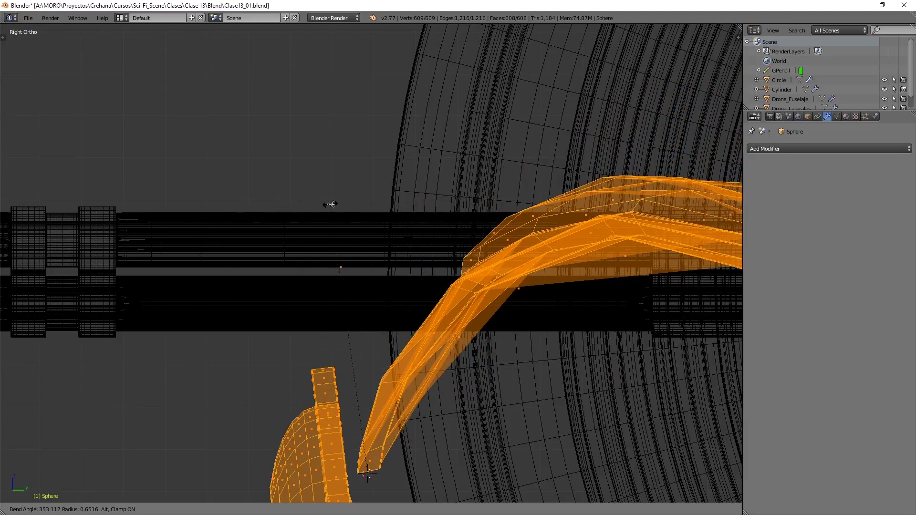
{"action": "key", "text": "Escape"}
Place the 3D cursor at the middle of the lens ring and bend the mesh's upper half toward the hull
{"action": "scroll", "coordinate": [371, 266], "scroll_direction": "up", "scroll_amount": 6}
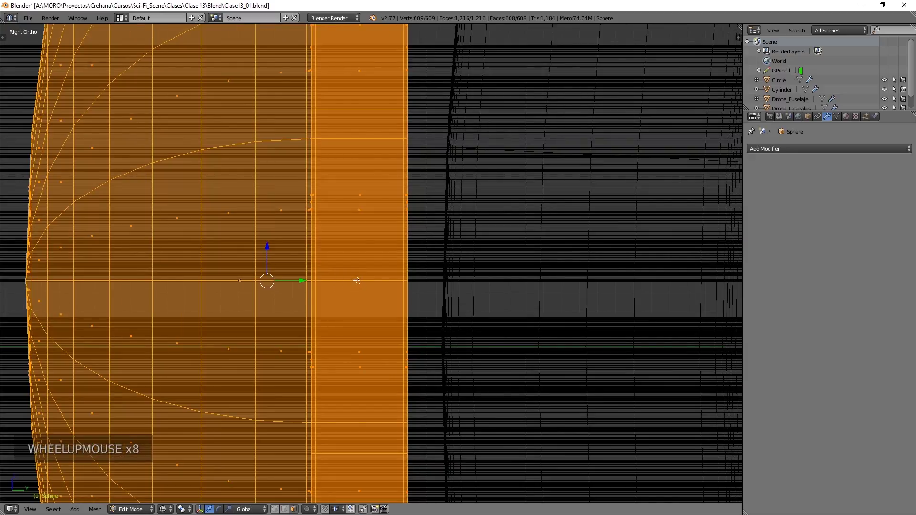
{"action": "left_click", "coordinate": [357, 281]}
{"action": "scroll", "coordinate": [357, 281], "scroll_direction": "down", "scroll_amount": 8}
{"action": "middle_click_drag", "start_coordinate": [377, 174], "coordinate": [383, 196], "text": "shift"}
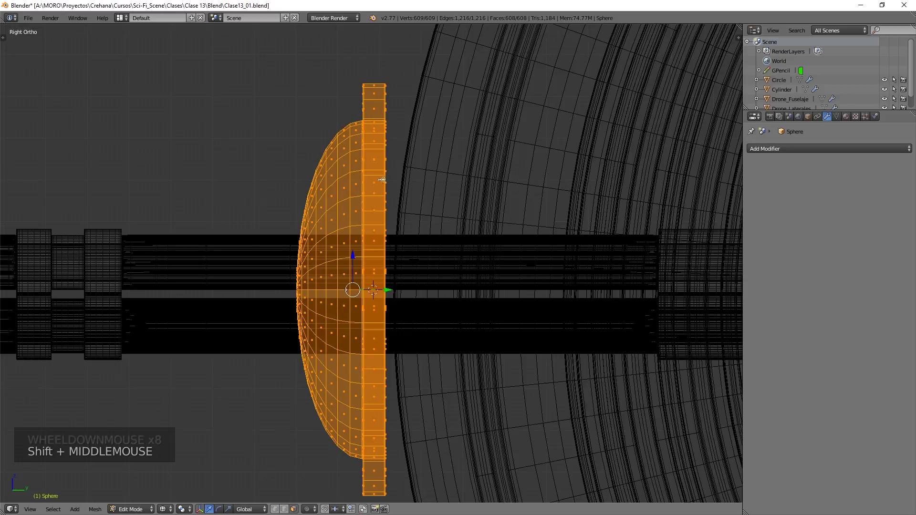
{"action": "key", "text": "shift+w"}
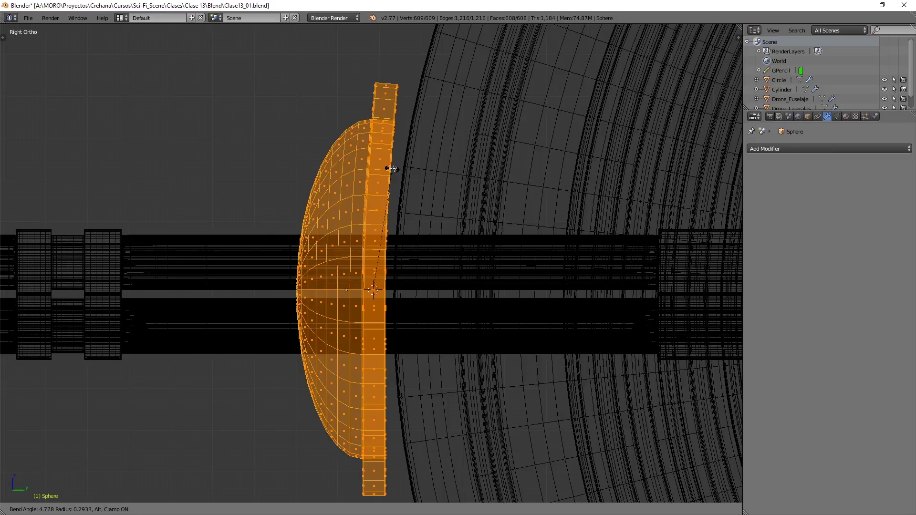
{"action": "left_click", "coordinate": [403, 166]}
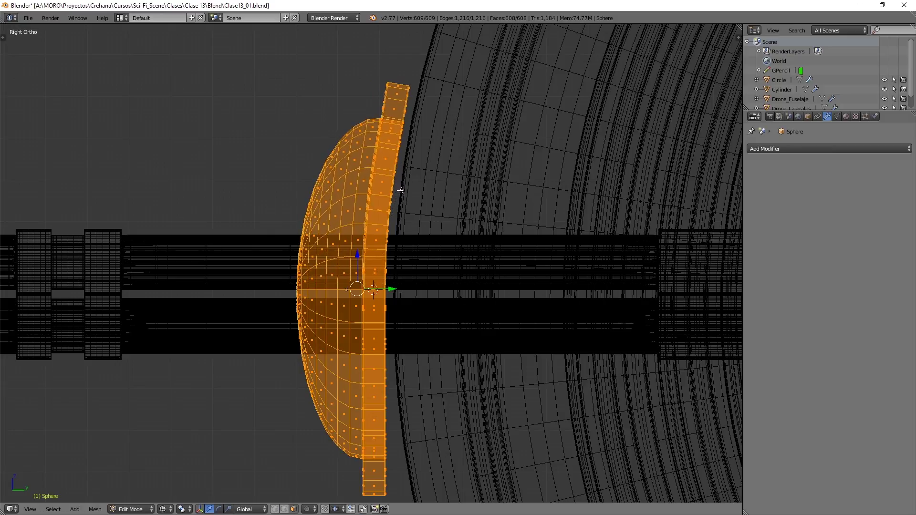
Bend the lower half of the lens mesh around the 3D cursor to follow the hull's curvature
{"action": "middle_click_drag", "start_coordinate": [409, 242], "coordinate": [393, 176], "text": "shift"}
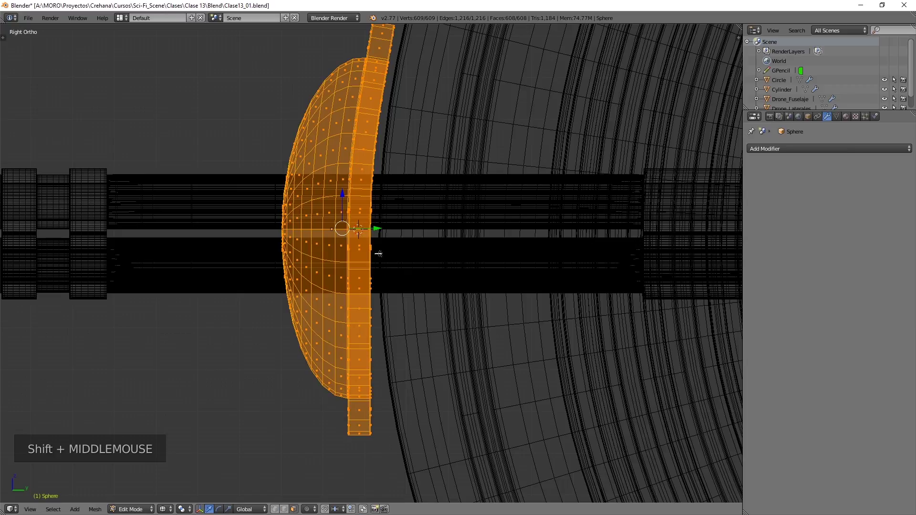
{"action": "key", "text": "shift+w"}
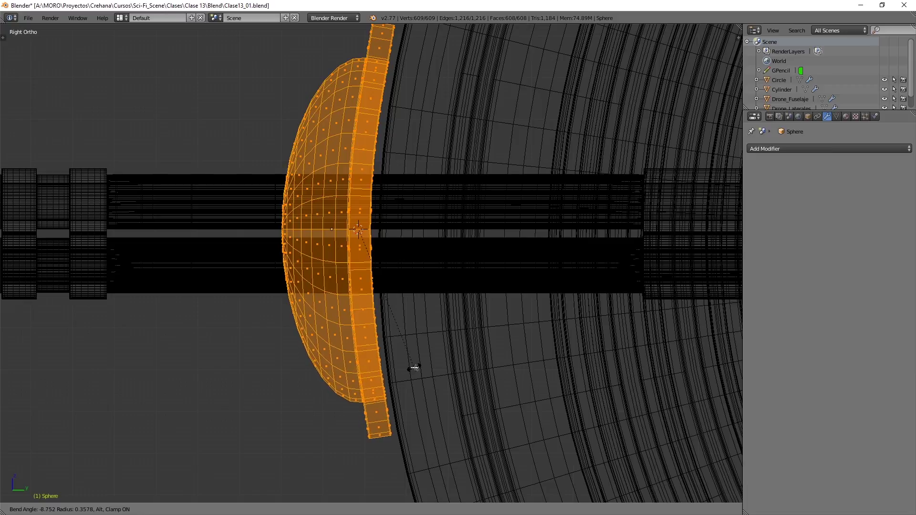
{"action": "left_click", "coordinate": [412, 365]}
{"action": "scroll", "coordinate": [408, 256], "scroll_direction": "down", "scroll_amount": 1}
{"action": "middle_click_drag", "start_coordinate": [386, 236], "coordinate": [391, 274], "text": "shift"}
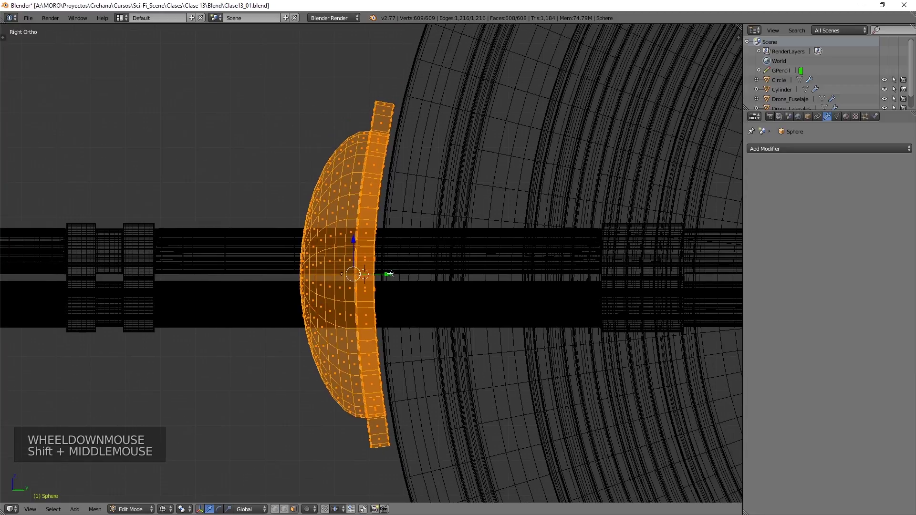
Leave mesh editing, move the lens along Y against the hull, and check the fit in solid display
{"action": "key", "text": "Tab"}
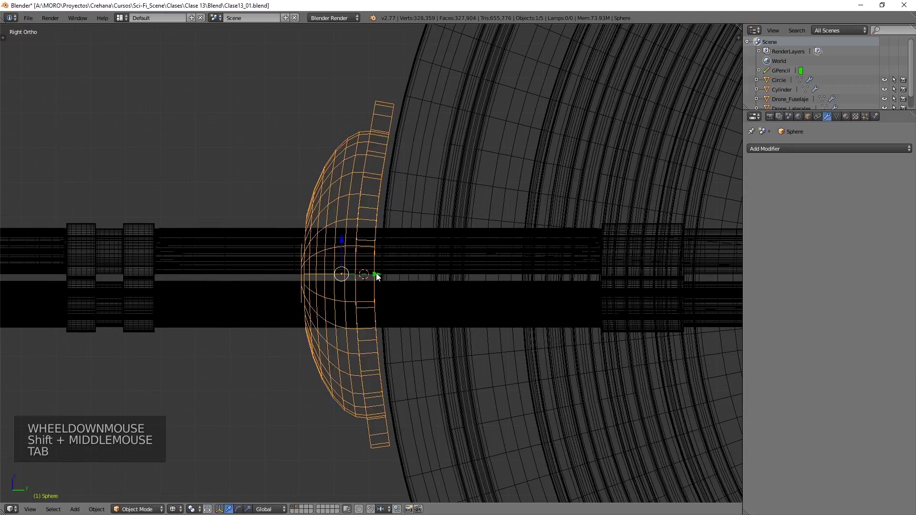
{"action": "left_click_drag", "start_coordinate": [380, 274], "coordinate": [399, 259]}
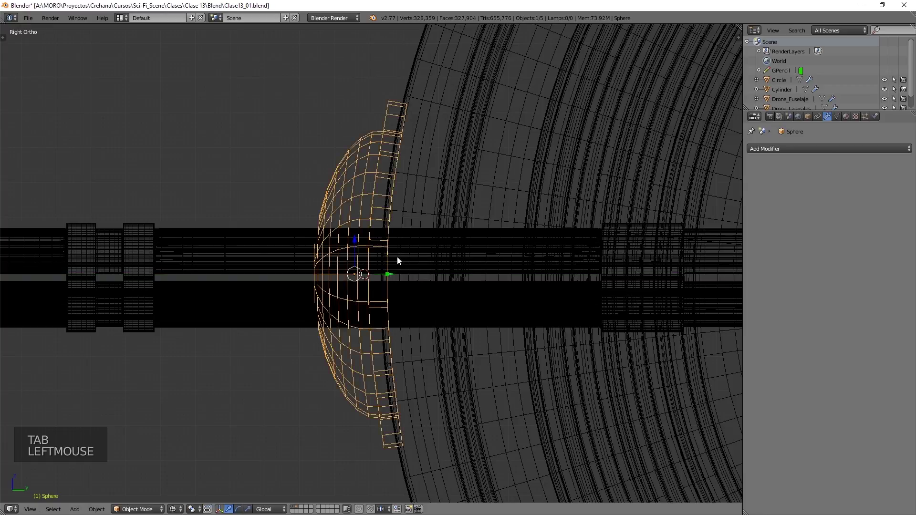
{"action": "key", "text": "z"}
{"action": "scroll", "coordinate": [380, 258], "scroll_direction": "down", "scroll_amount": 2}
{"action": "mouse_move", "coordinate": [381, 258]}
{"action": "middle_mouse_down"}
{"action": "mouse_move", "coordinate": [483, 266]}
{"action": "mouse_move", "coordinate": [310, 267]}
{"action": "middle_mouse_up"}
{"action": "scroll", "coordinate": [483, 266], "scroll_direction": "down", "scroll_amount": 1}
{"action": "mouse_move", "coordinate": [311, 267]}
{"action": "middle_mouse_down"}
{"action": "mouse_move", "coordinate": [422, 267]}
{"action": "mouse_move", "coordinate": [262, 276]}
{"action": "mouse_move", "coordinate": [319, 280]}
{"action": "mouse_move", "coordinate": [311, 273]}
{"action": "middle_mouse_up"}
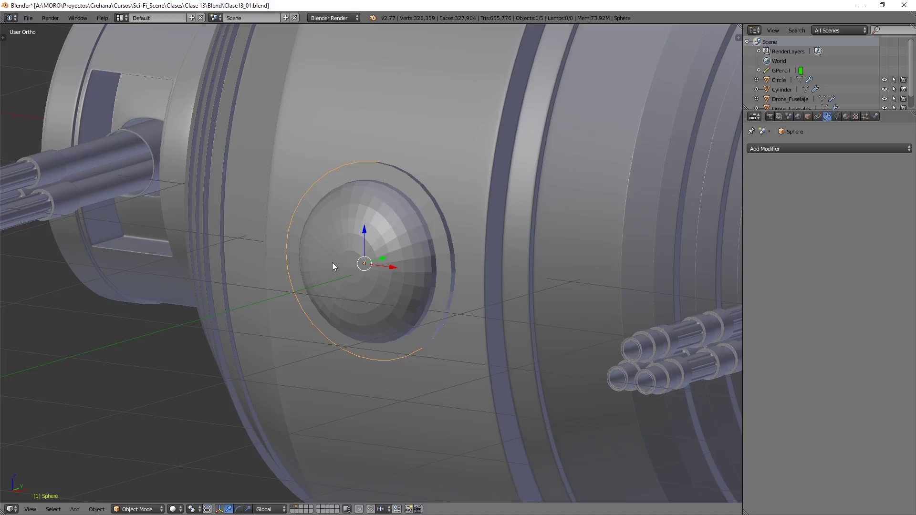
Try bending the upper half of the lens mesh further toward the hull in the right wireframe view
{"action": "key", "text": "KP_3"}
{"action": "key", "text": "Tab"}
{"action": "scroll", "coordinate": [359, 259], "scroll_direction": "up", "scroll_amount": 4}
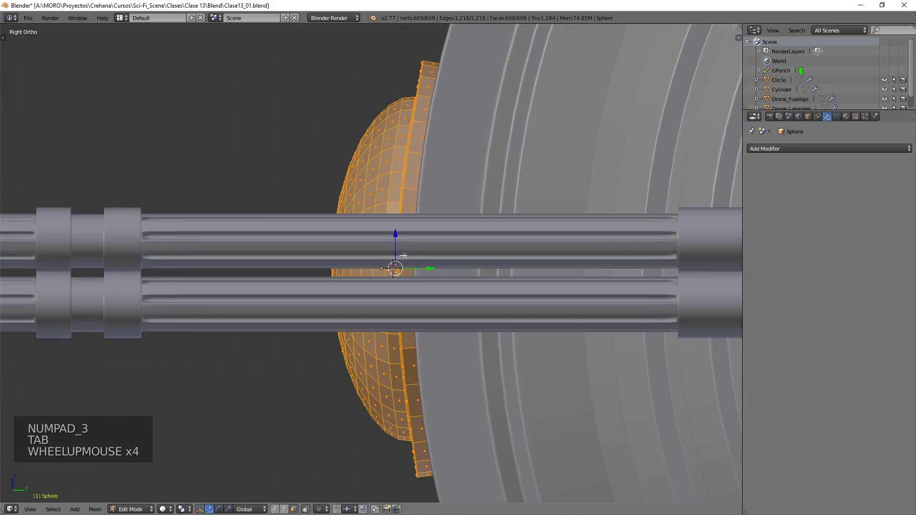
{"action": "key", "text": "z"}
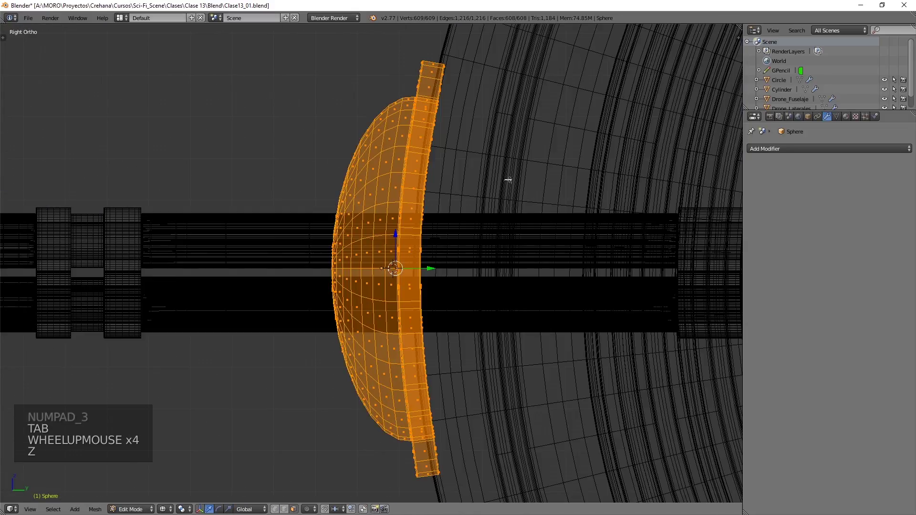
{"action": "key", "text": "shift+w"}
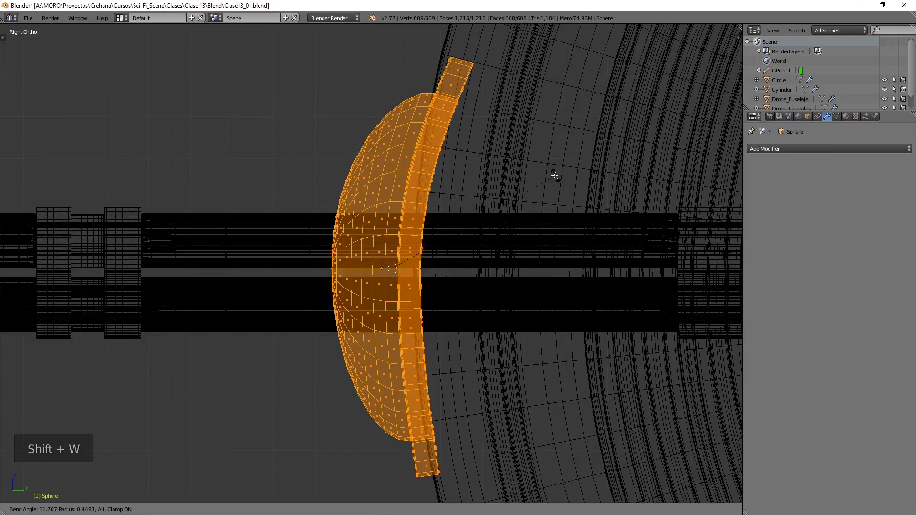
{"action": "left_click", "coordinate": [513, 146]}
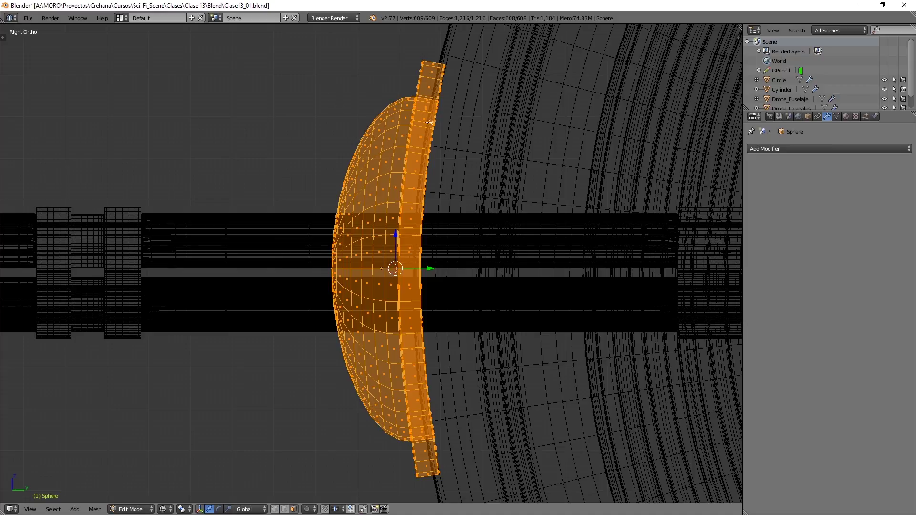
Return to object mode in solid display and add a Subdivision Surface modifier to the lens with view subdivisions 2
{"action": "key", "text": "z"}
{"action": "scroll", "coordinate": [434, 164], "scroll_direction": "up", "scroll_amount": 1}
{"action": "scroll", "coordinate": [434, 164], "scroll_direction": "down", "scroll_amount": 3}
{"action": "middle_click_drag", "start_coordinate": [434, 164], "coordinate": [468, 171]}
{"action": "key", "text": "Tab"}
{"action": "left_click", "coordinate": [771, 149]}
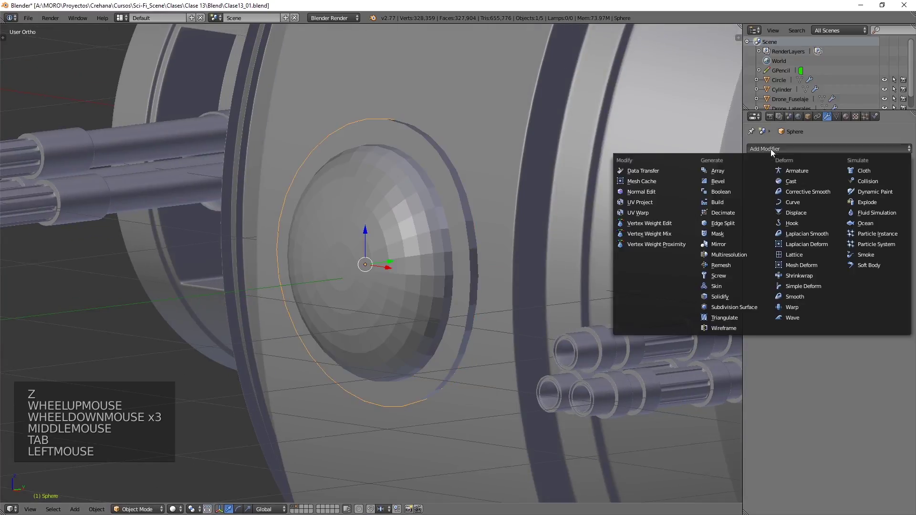
{"action": "left_click", "coordinate": [749, 307]}
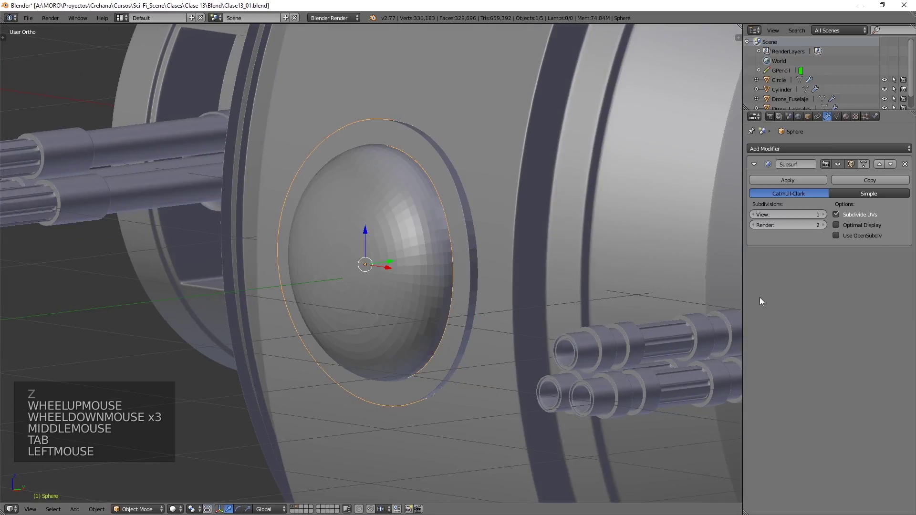
{"action": "left_click", "coordinate": [823, 215]}
{"action": "scroll", "coordinate": [472, 221], "scroll_direction": "down", "scroll_amount": 1}
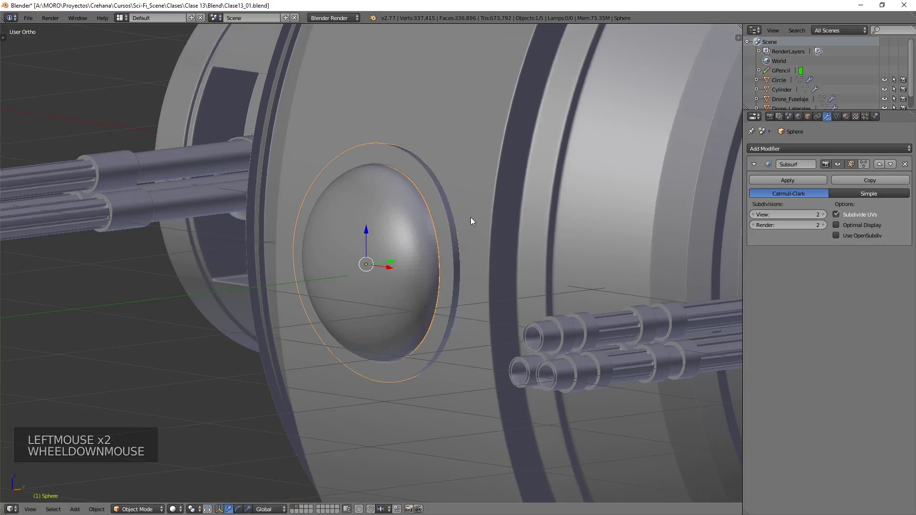
Apply smooth shading to the lens and deselect everything
{"action": "middle_click_drag", "start_coordinate": [472, 221], "coordinate": [496, 254], "text": "shift"}
{"action": "key", "text": "t"}
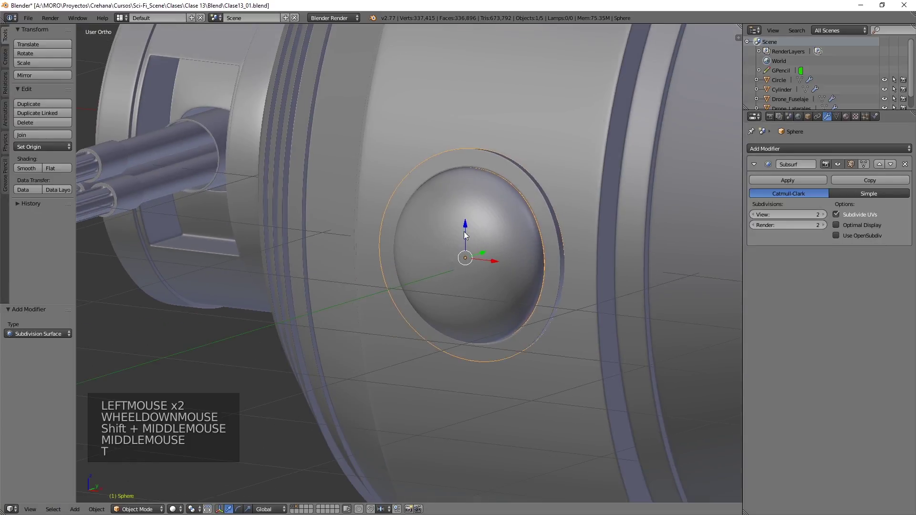
{"action": "left_click", "coordinate": [33, 170]}
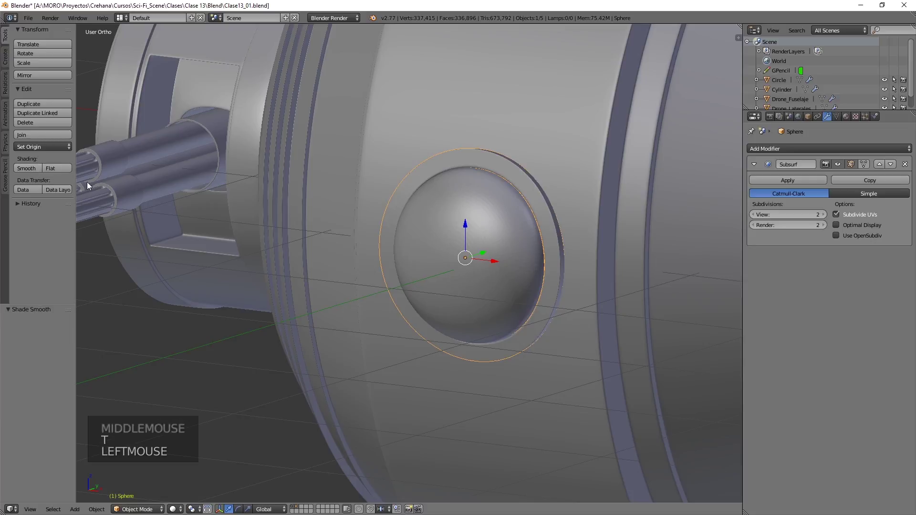
{"action": "key", "text": "t"}
{"action": "scroll", "coordinate": [412, 208], "scroll_direction": "down", "scroll_amount": 2}
{"action": "key", "text": "a"}
{"action": "mouse_move", "coordinate": [430, 219]}
{"action": "middle_mouse_down"}
{"action": "mouse_move", "coordinate": [502, 244]}
{"action": "mouse_move", "coordinate": [388, 244]}
{"action": "mouse_move", "coordinate": [464, 266]}
{"action": "middle_mouse_up"}
{"action": "scroll", "coordinate": [411, 228], "scroll_direction": "down", "scroll_amount": 6}
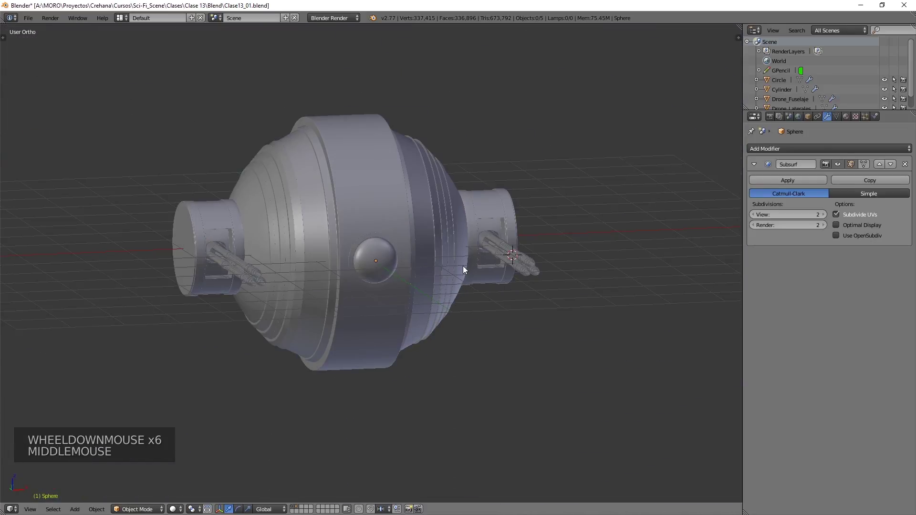
Select all linked faces of the lens's surrounding ring and separate the selection into its own object
{"action": "right_click", "coordinate": [391, 273]}
{"action": "middle_click_drag", "start_coordinate": [391, 272], "coordinate": [374, 216], "text": "shift"}
{"action": "scroll", "coordinate": [463, 267], "scroll_direction": "up", "scroll_amount": 5}
{"action": "scroll", "coordinate": [400, 230], "scroll_direction": "up", "scroll_amount": 4}
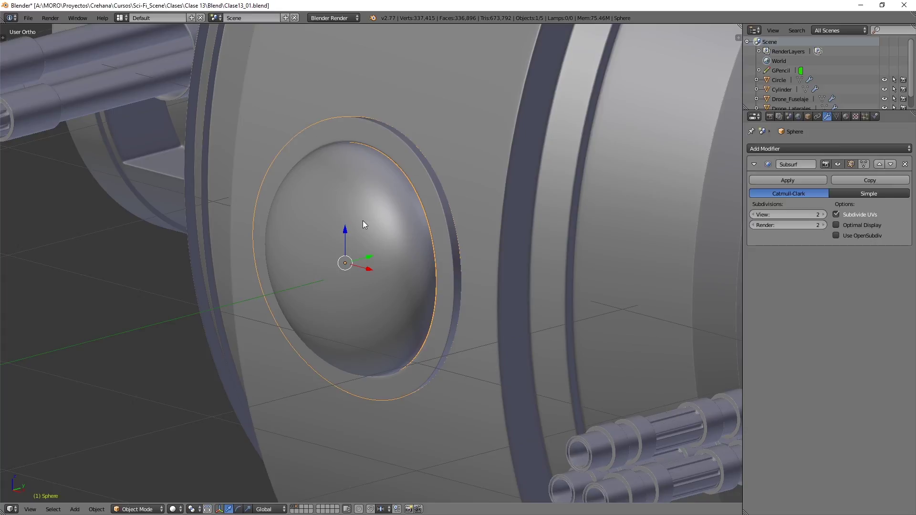
{"action": "key", "text": "Tab"}
{"action": "scroll", "coordinate": [363, 220], "scroll_direction": "up", "scroll_amount": 2}
{"action": "right_click", "coordinate": [420, 111]}
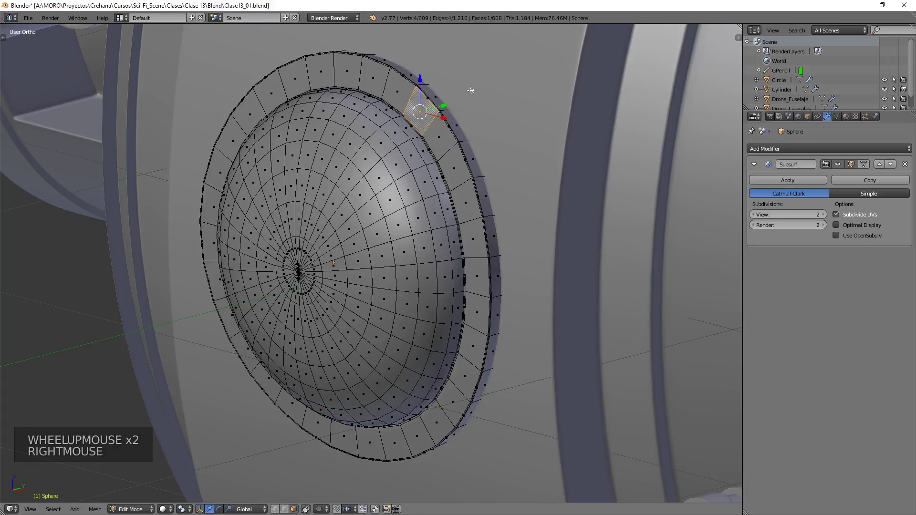
{"action": "key", "text": "ctrl+l"}
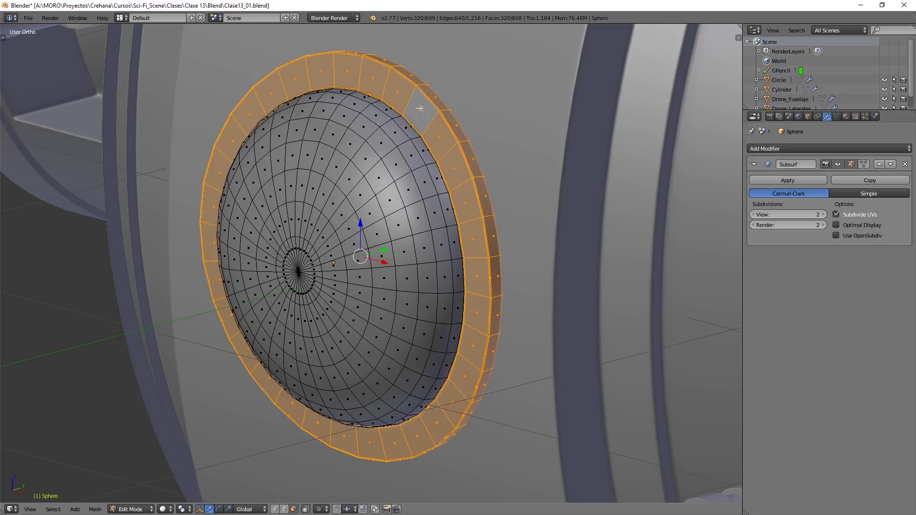
{"action": "key", "text": "p"}
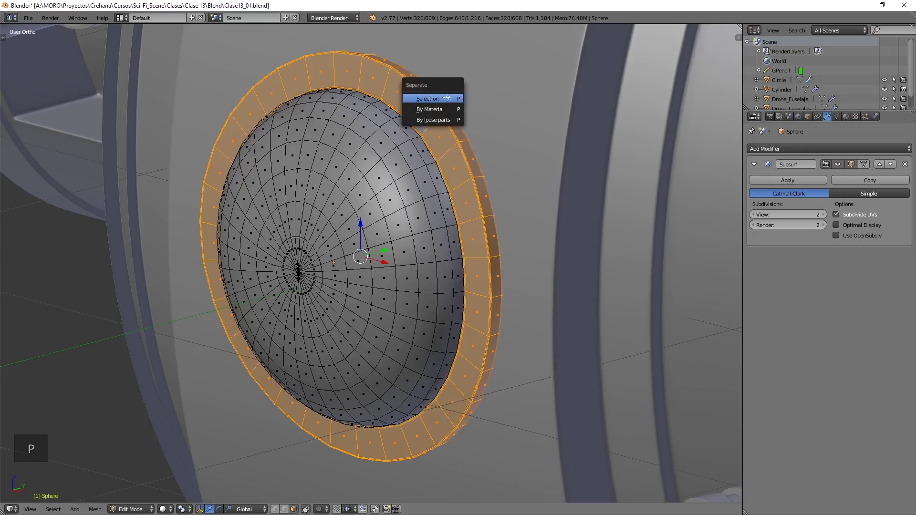
{"action": "left_click", "coordinate": [447, 99]}
{"action": "key", "text": "Tab"}
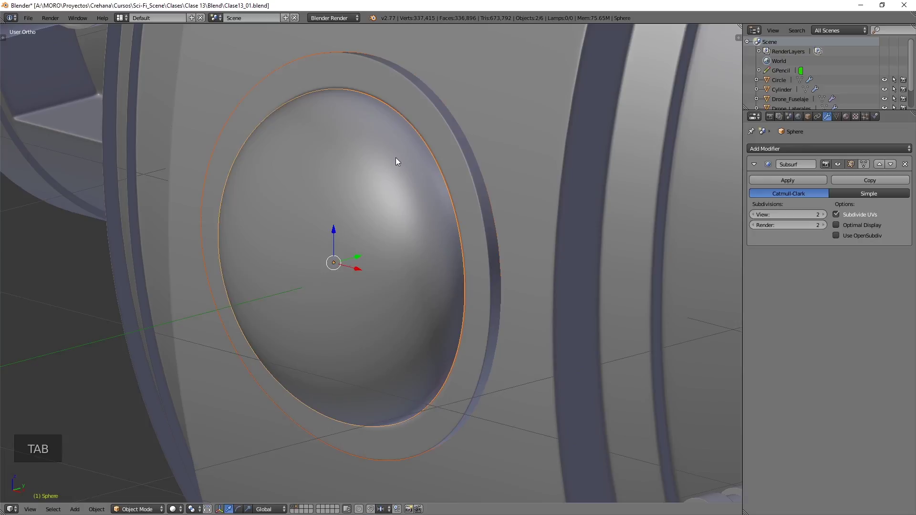
Check that the dome and the ring are separate objects by moving each one away and cancelling the moves
{"action": "right_click", "coordinate": [413, 166]}
{"action": "key", "text": "g"}
{"action": "key", "text": "g"}
{"action": "right_click", "coordinate": [387, 177]}
{"action": "right_click", "coordinate": [383, 170]}
{"action": "key", "text": "g"}
{"action": "key", "text": "g"}
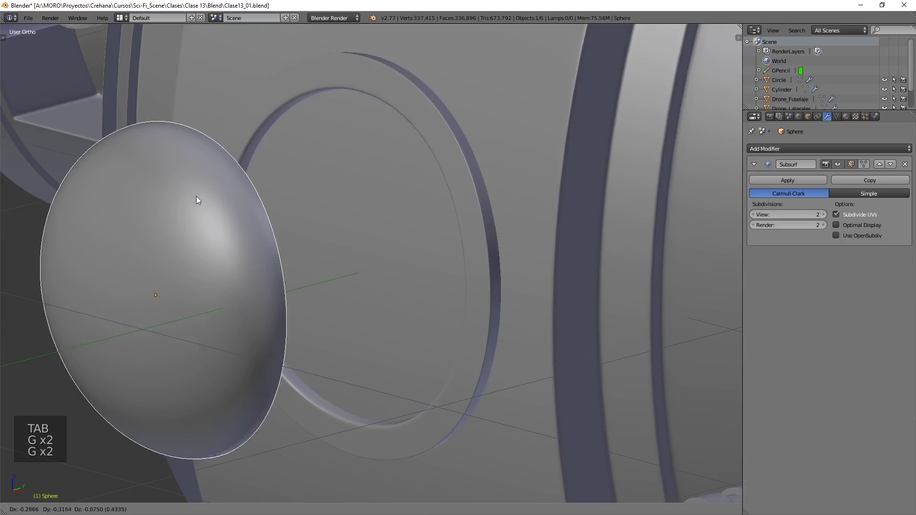
{"action": "right_click", "coordinate": [197, 196]}
{"action": "right_click", "coordinate": [436, 130]}
{"action": "key", "text": "g"}
{"action": "key", "text": "g"}
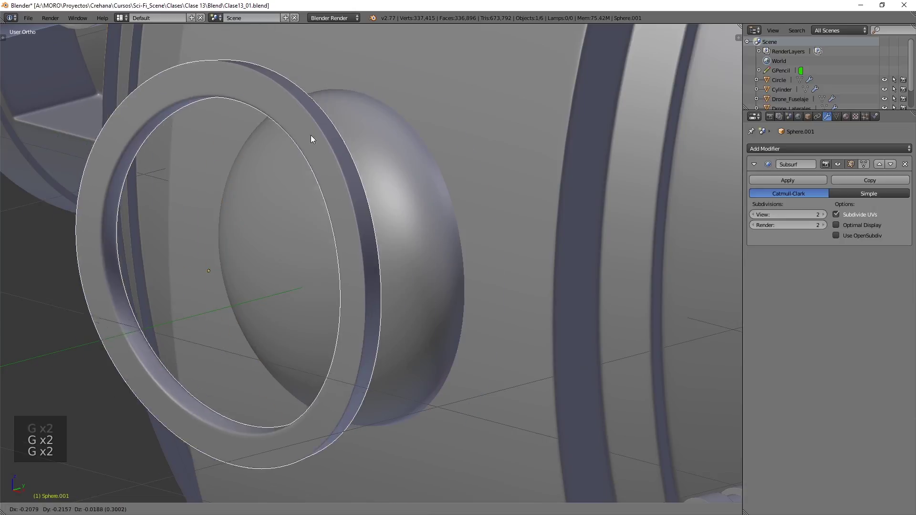
{"action": "right_click", "coordinate": [436, 136]}
Rename the lens dome object as Lente
{"action": "scroll", "coordinate": [783, 95], "scroll_direction": "down", "scroll_amount": 5}
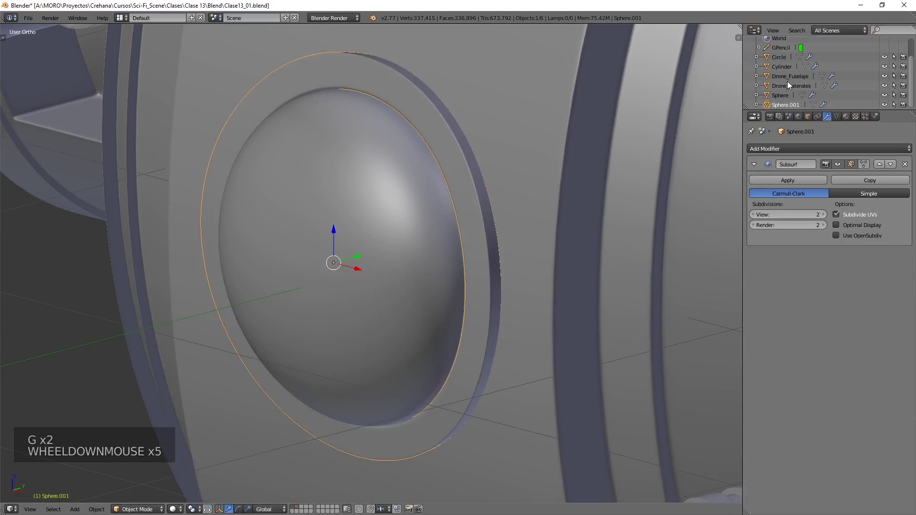
{"action": "left_click", "coordinate": [786, 105]}
{"action": "double_click", "coordinate": [786, 105]}
{"action": "type", "text": "Lente"}
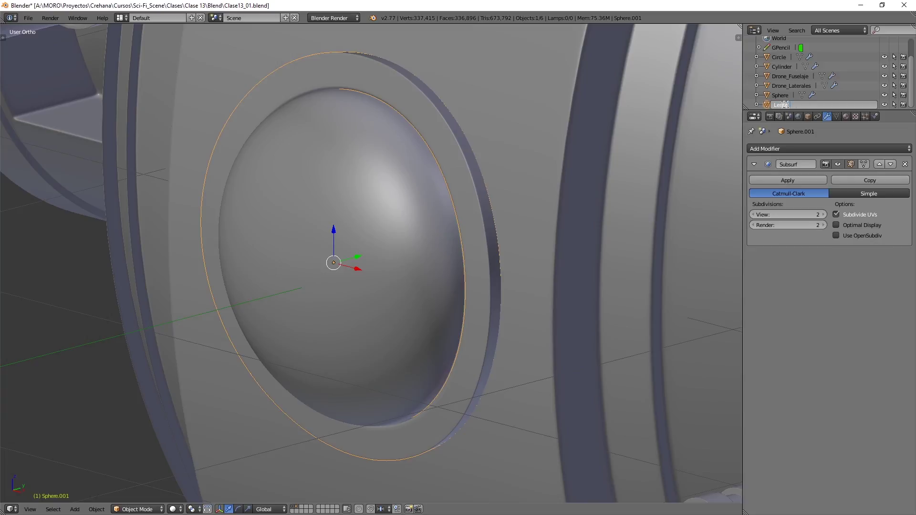
{"action": "type", "text": "z"}
{"action": "right_click", "coordinate": [388, 193]}
{"action": "key", "text": "z"}
Rename the cannon barrels object as Cañones
{"action": "scroll", "coordinate": [371, 262], "scroll_direction": "down", "scroll_amount": 6}
{"action": "middle_click_drag", "start_coordinate": [334, 238], "coordinate": [373, 267], "text": "shift"}
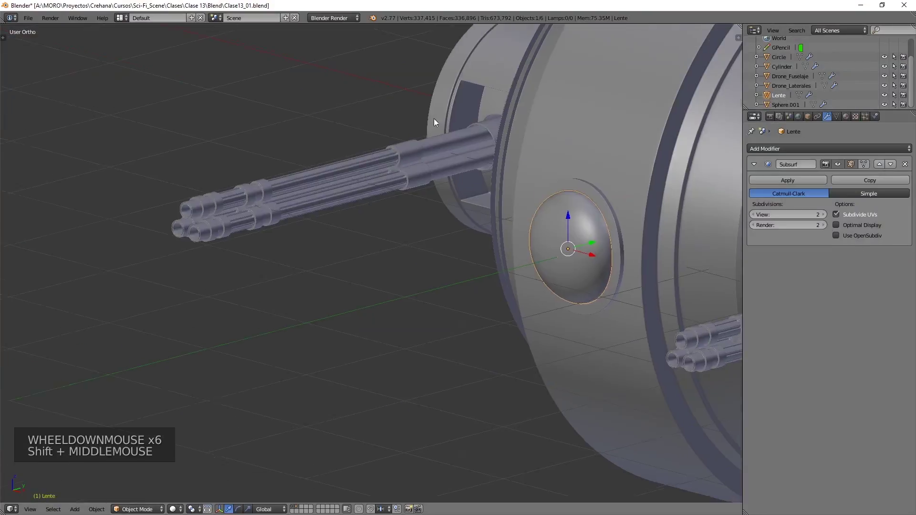
{"action": "right_click", "coordinate": [296, 182]}
{"action": "type", "text": "ñon"}
{"action": "key", "text": "Return"}
{"action": "left_click", "coordinate": [786, 58], "text": "ctrl"}
{"action": "type", "text": "Cañones"}
{"action": "key", "text": "Return"}
Rename the object at the base of the cannon barrels as Cañones_Ext
{"action": "right_click", "coordinate": [487, 119]}
{"action": "left_click", "coordinate": [782, 65], "text": "ctrl"}
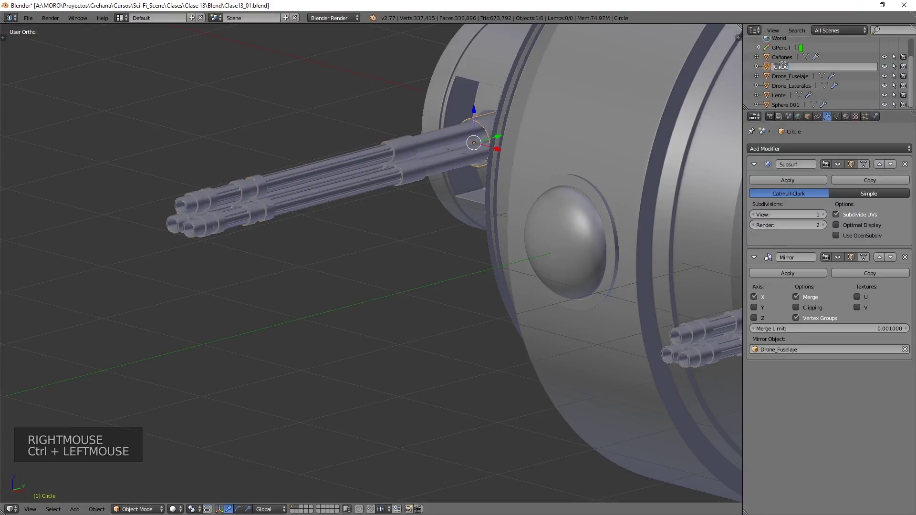
{"action": "type", "text": "Cañones_Ext"}
{"action": "key", "text": "Return"}
Rename the ring object around the lens as Lente_Borde
{"action": "left_click", "coordinate": [783, 105]}
{"action": "scroll", "coordinate": [778, 105], "scroll_direction": "down", "scroll_amount": 3}
{"action": "left_click", "coordinate": [779, 104], "text": "ctrl"}
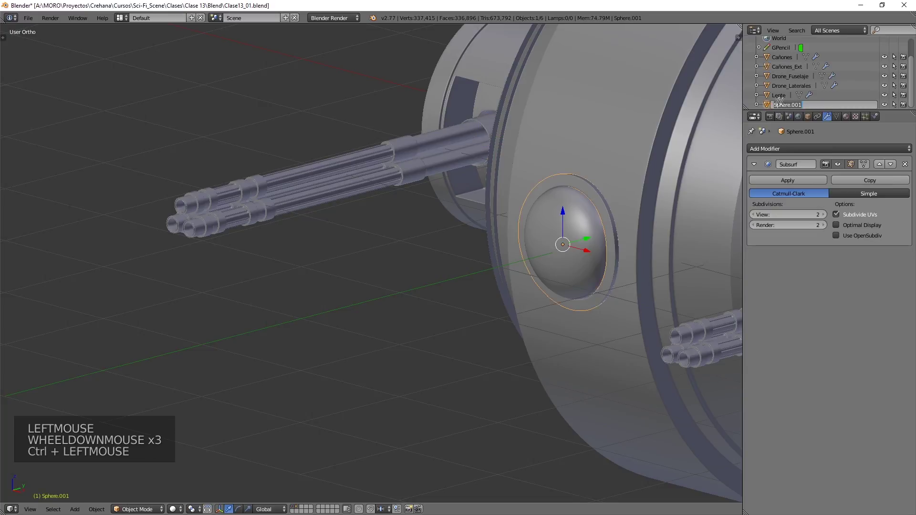
{"action": "key", "text": "BackSpace"}
{"action": "type", "text": "Lente_Borde"}
{"action": "key", "text": "Return"}
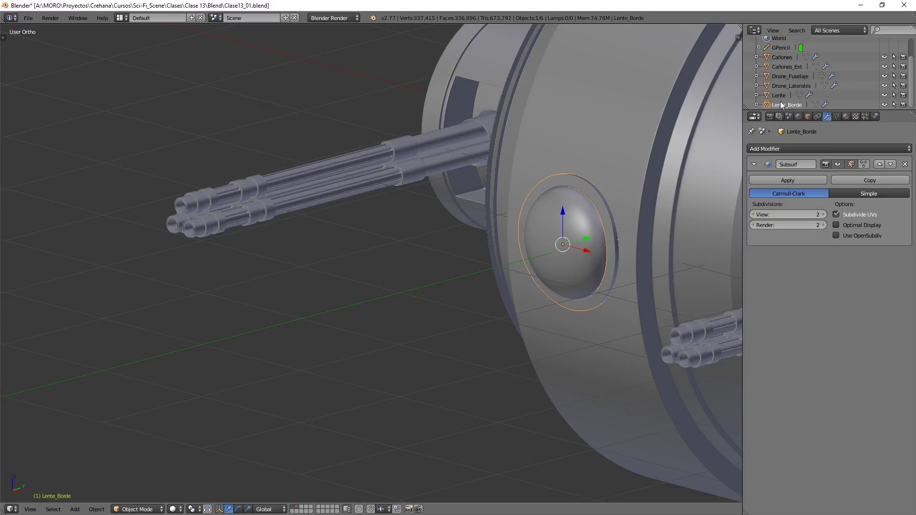
Move the Lente and Lente_Borde objects together to the first layer and display that layer
{"action": "scroll", "coordinate": [506, 205], "scroll_direction": "down", "scroll_amount": 4}
{"action": "middle_click_drag", "start_coordinate": [506, 205], "coordinate": [441, 204], "text": "shift"}
{"action": "scroll", "coordinate": [440, 205], "scroll_direction": "up", "scroll_amount": 3}
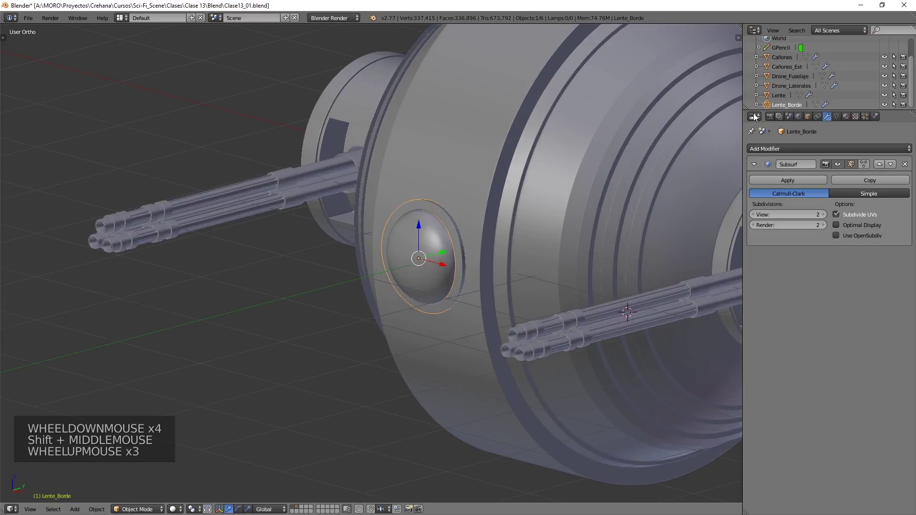
{"action": "left_click", "coordinate": [776, 96], "text": "shift"}
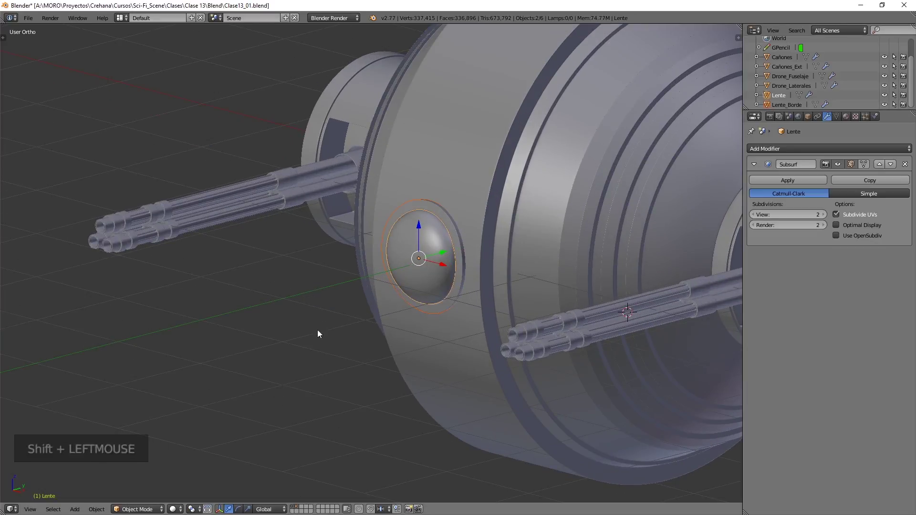
{"action": "key", "text": "m"}
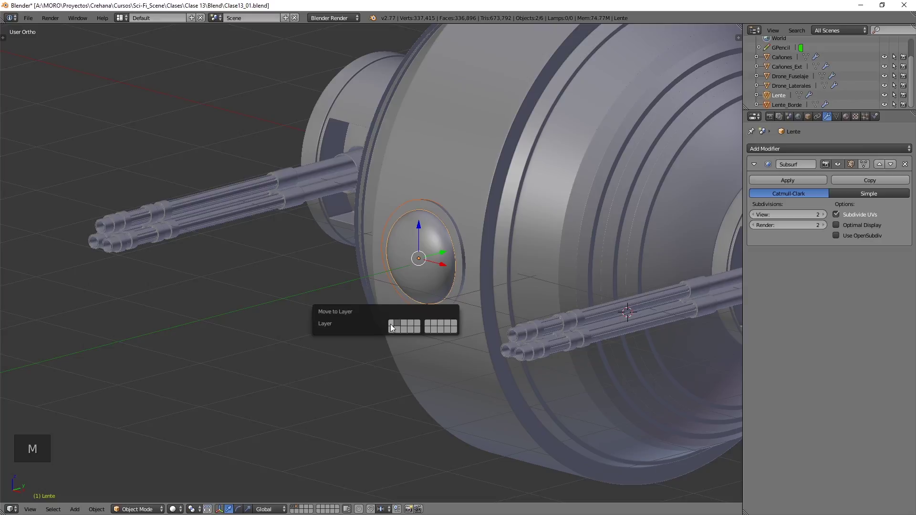
{"action": "left_click", "coordinate": [293, 509]}
{"action": "scroll", "coordinate": [349, 249], "scroll_direction": "down", "scroll_amount": 4}
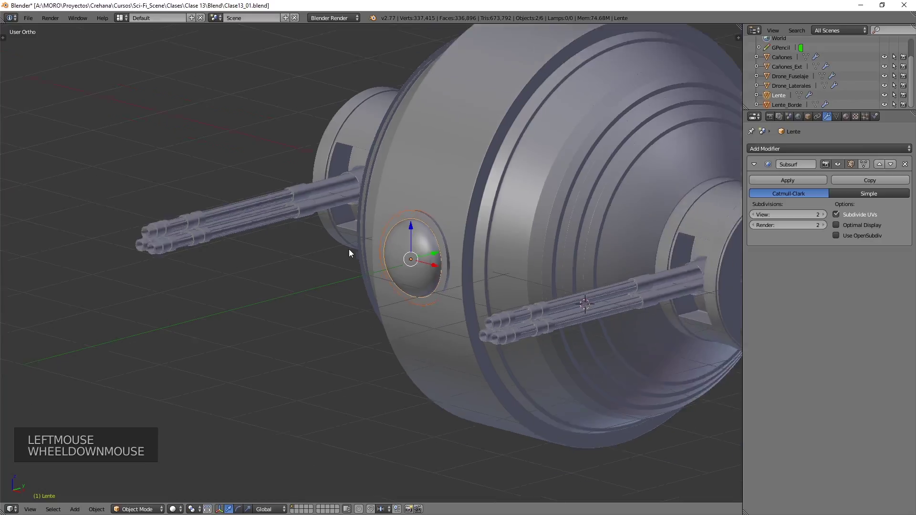
{"action": "key", "text": "a"}
Compare the lens and its ring with the reference image in front wireframe view, then return to solid shading
{"action": "middle_click_drag", "start_coordinate": [315, 279], "coordinate": [295, 258], "text": "shift"}
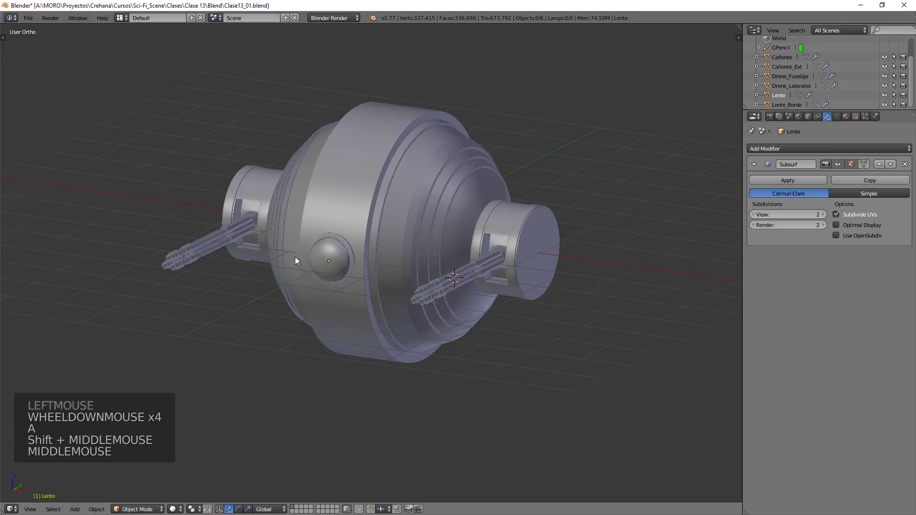
{"action": "key", "text": "KP_1"}
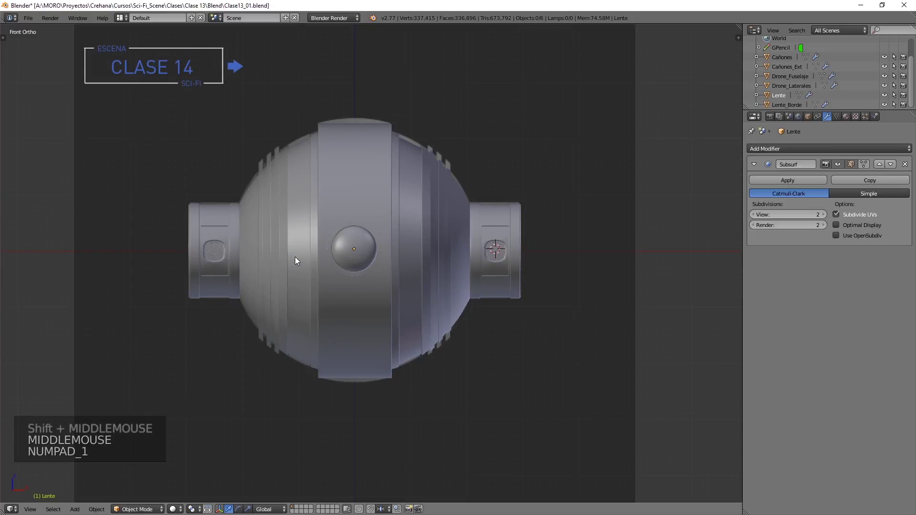
{"action": "key", "text": "z"}
{"action": "scroll", "coordinate": [348, 237], "scroll_direction": "up", "scroll_amount": 8}
{"action": "scroll", "coordinate": [322, 152], "scroll_direction": "down", "scroll_amount": 1}
{"action": "scroll", "coordinate": [322, 152], "scroll_direction": "up", "scroll_amount": 1}
{"action": "middle_click_drag", "start_coordinate": [322, 152], "coordinate": [384, 182], "text": "shift"}
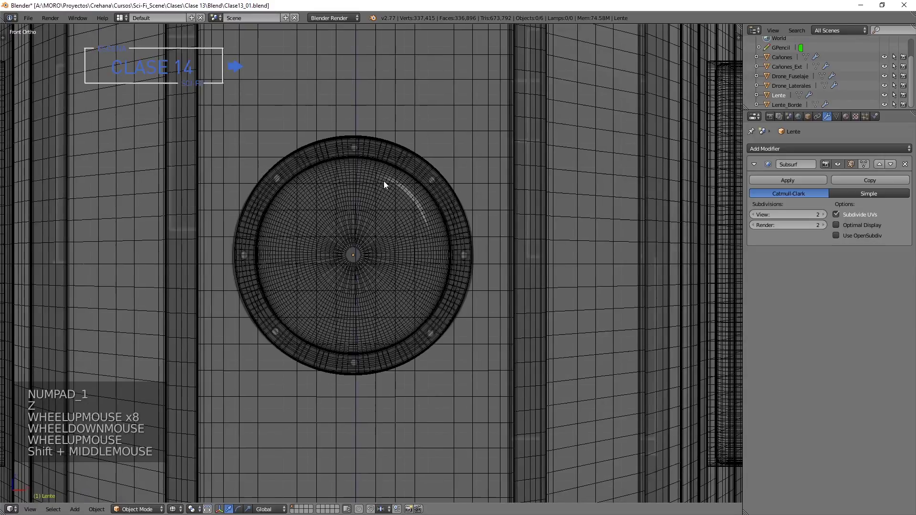
{"action": "scroll", "coordinate": [353, 130], "scroll_direction": "down", "scroll_amount": 1}
{"action": "scroll", "coordinate": [353, 131], "scroll_direction": "up", "scroll_amount": 4}
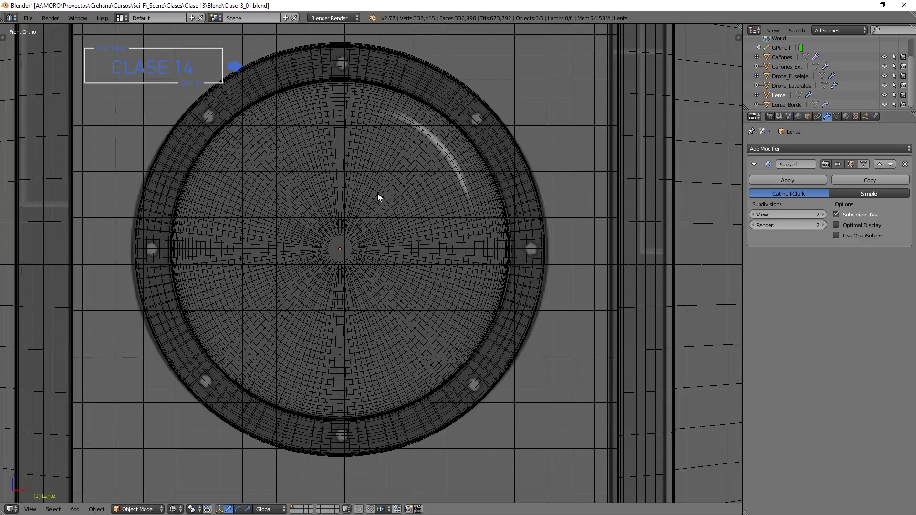
{"action": "key", "text": "z"}
{"action": "scroll", "coordinate": [378, 197], "scroll_direction": "down", "scroll_amount": 10}
{"action": "mouse_move", "coordinate": [383, 184]}
{"action": "middle_mouse_down"}
{"action": "mouse_move", "coordinate": [419, 186]}
{"action": "mouse_move", "coordinate": [384, 196]}
{"action": "mouse_move", "coordinate": [549, 254]}
{"action": "middle_mouse_up"}
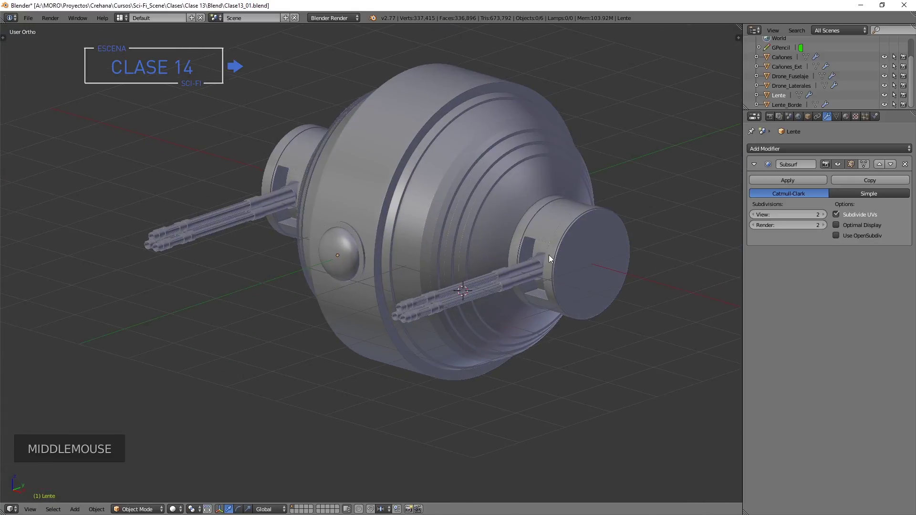
Inspect the mesh of the Drone_Laterales side cylinders in Edit Mode and return to Object Mode
{"action": "right_click", "coordinate": [580, 254]}
{"action": "key", "text": "Tab"}
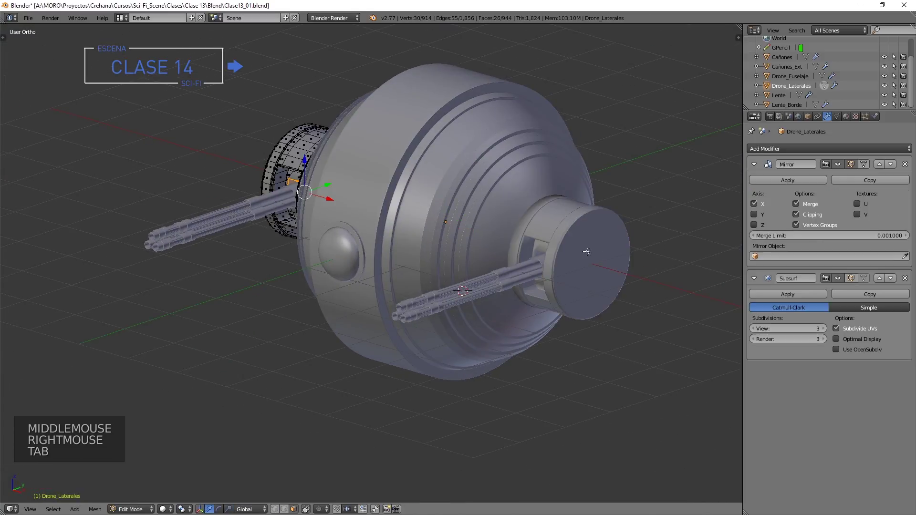
{"action": "middle_click_drag", "start_coordinate": [582, 254], "coordinate": [385, 221]}
{"action": "key", "text": "Tab"}
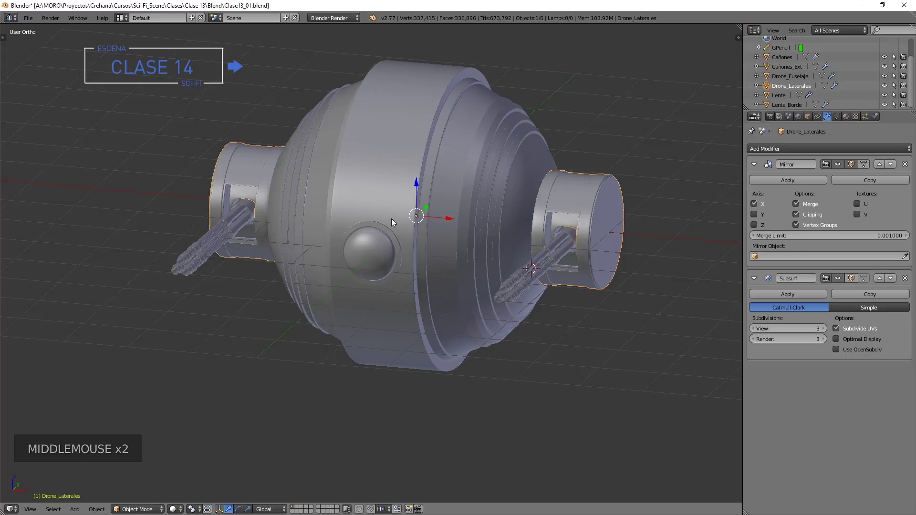